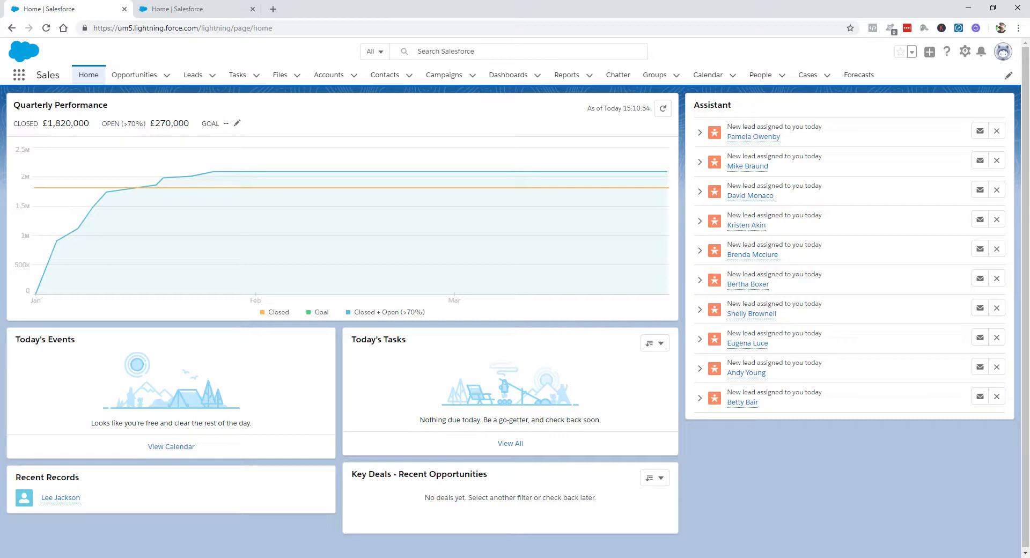
# Open the Object Manager in Setup.
pyautogui.click(965, 51)
pyautogui.click(919, 81)
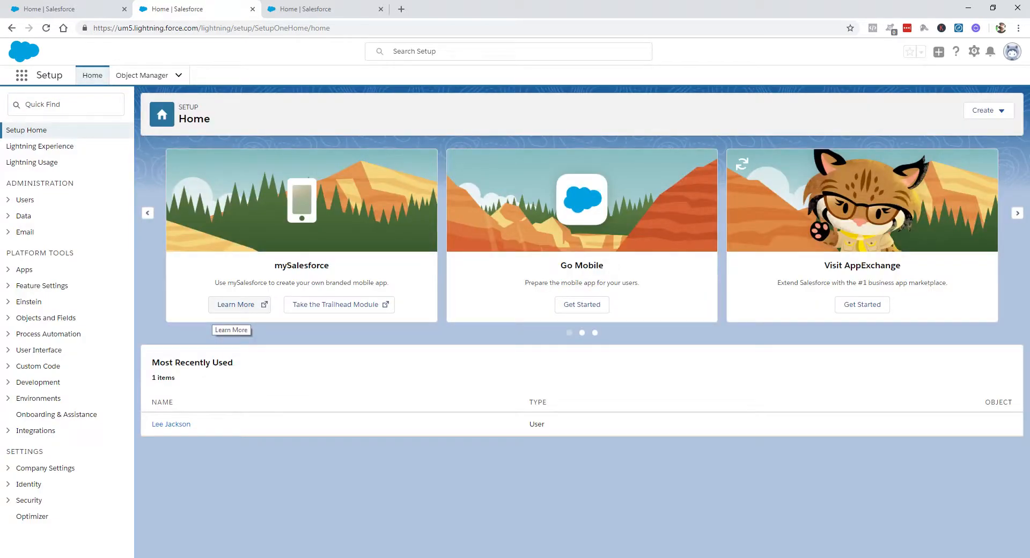
pyautogui.click(46, 318)
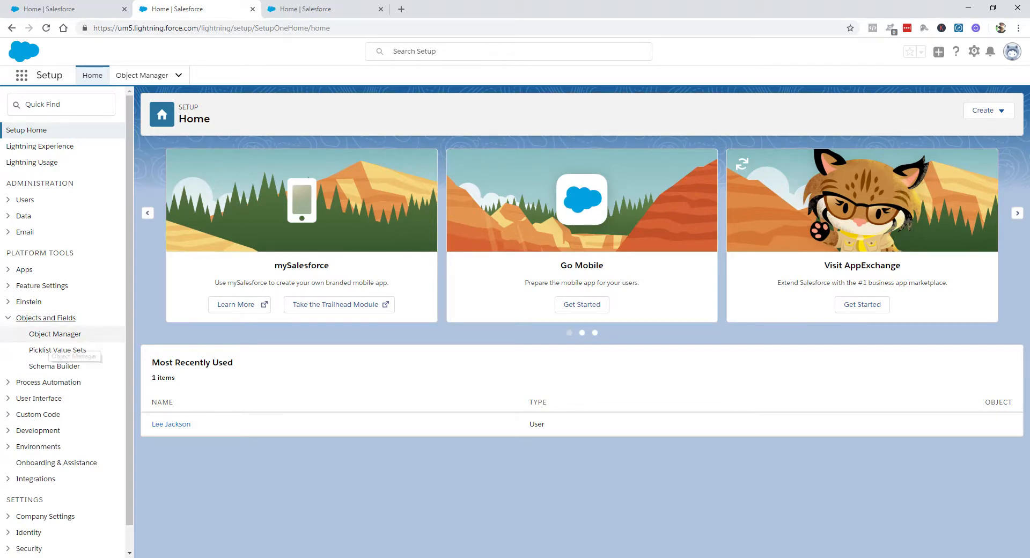
pyautogui.click(55, 334)
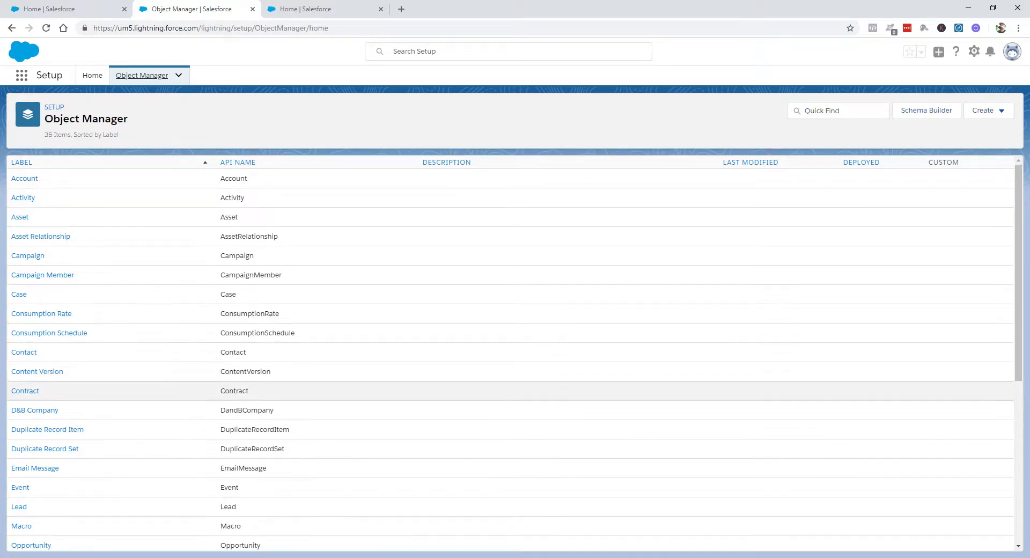
# Look through the list of objects and start creating a new custom object.
pyautogui.scroll(-5, 510, 354)
pyautogui.scroll(-2, 509, 354)
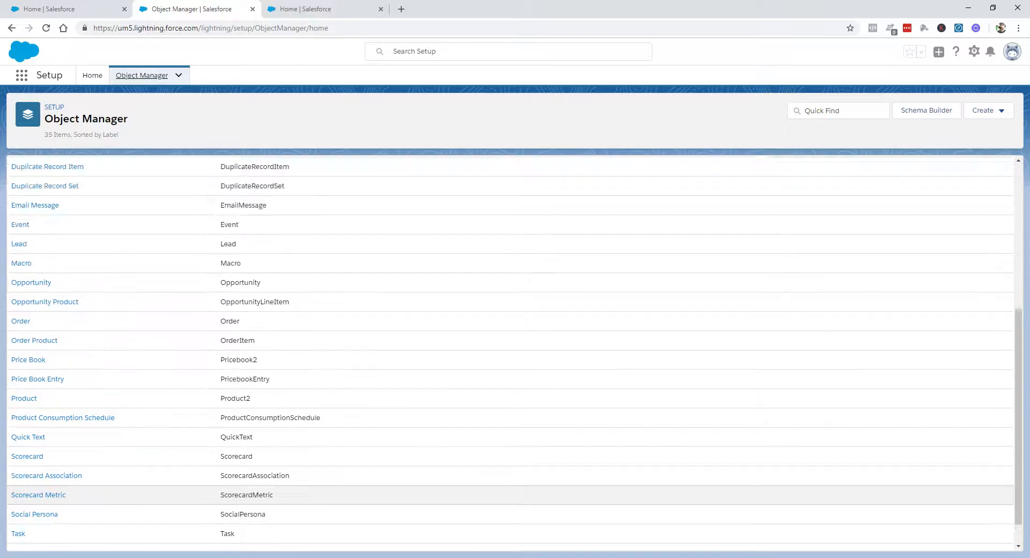
pyautogui.scroll(10, 509, 354)
pyautogui.click(987, 110)
pyautogui.click(968, 137)
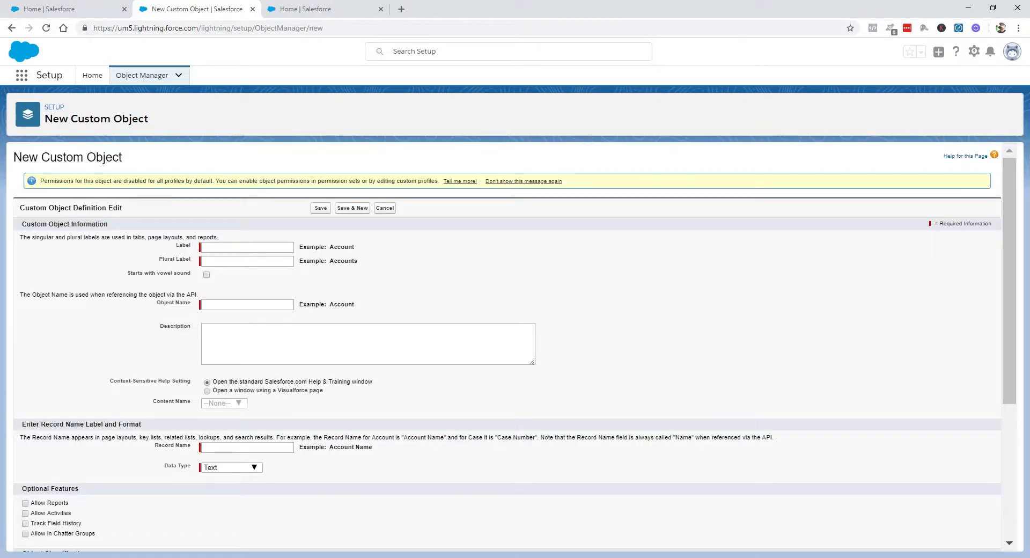
# Give the new custom object the label Speaker and the plural label Speakers.
pyautogui.scroll(-5, 507, 349)
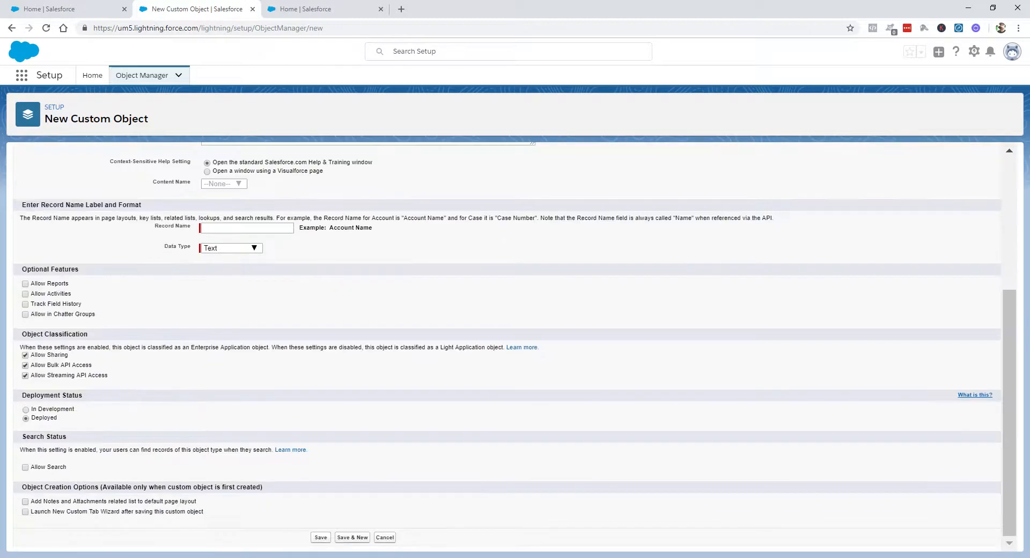
pyautogui.scroll(5, 507, 349)
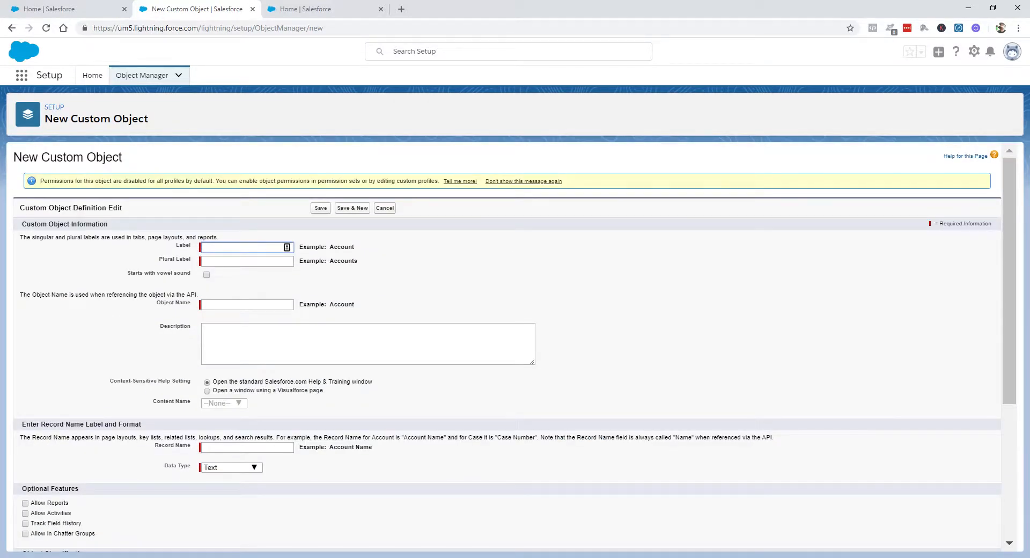
pyautogui.write('Speaker')
pyautogui.press('Tab')
pyautogui.write('Spe')
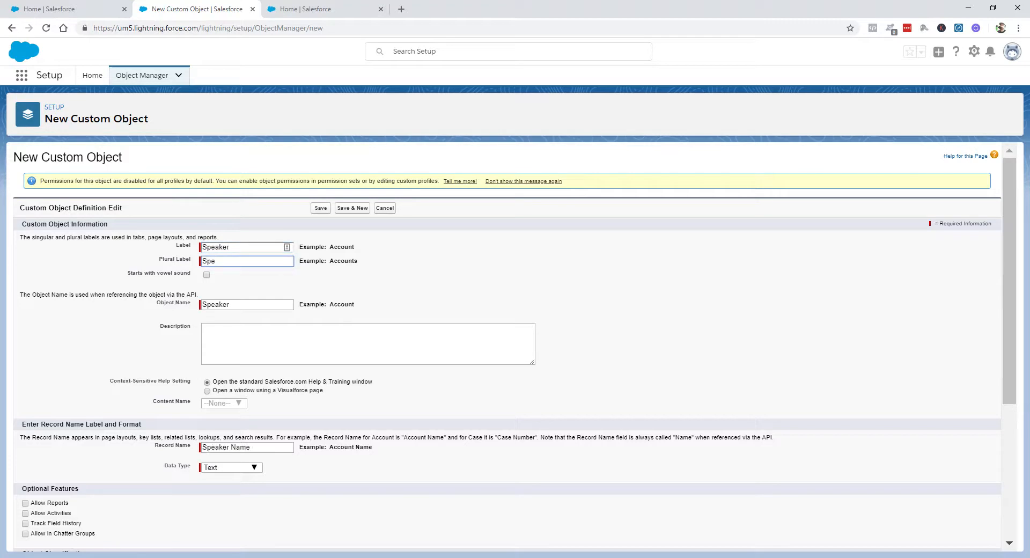
pyautogui.write('akers')
# Enter "This is an example" as the description of the custom object.
pyautogui.click(368, 344)
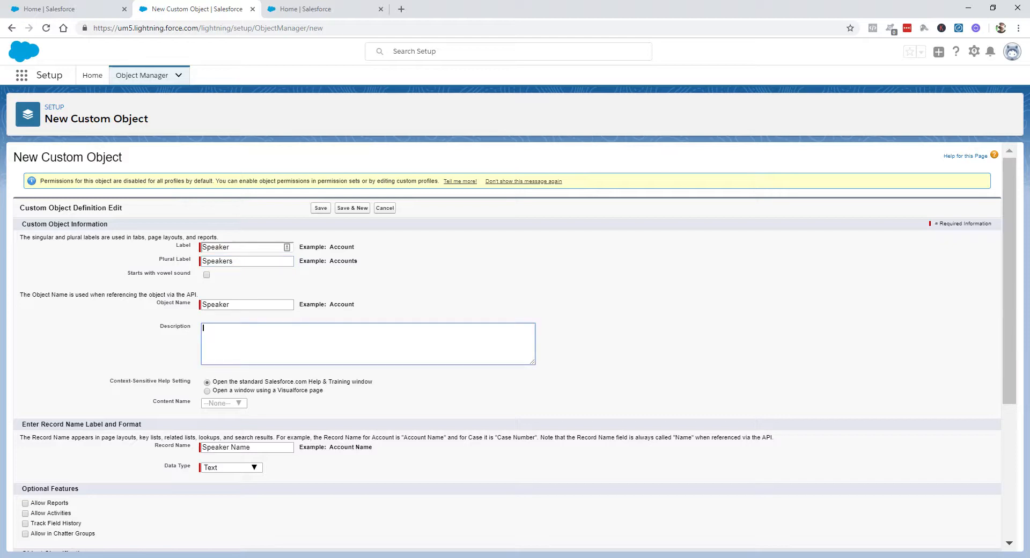
pyautogui.write('This is an example')
pyautogui.scroll(-2, 507, 343)
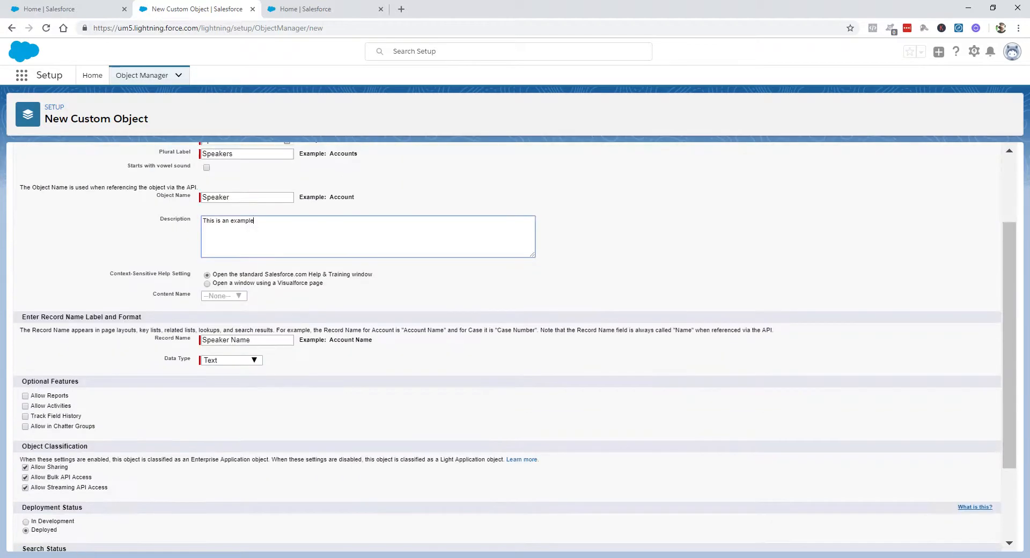
pyautogui.moveTo(254, 221); pyautogui.dragTo(205, 221)
pyautogui.scroll(-1, 507, 343)
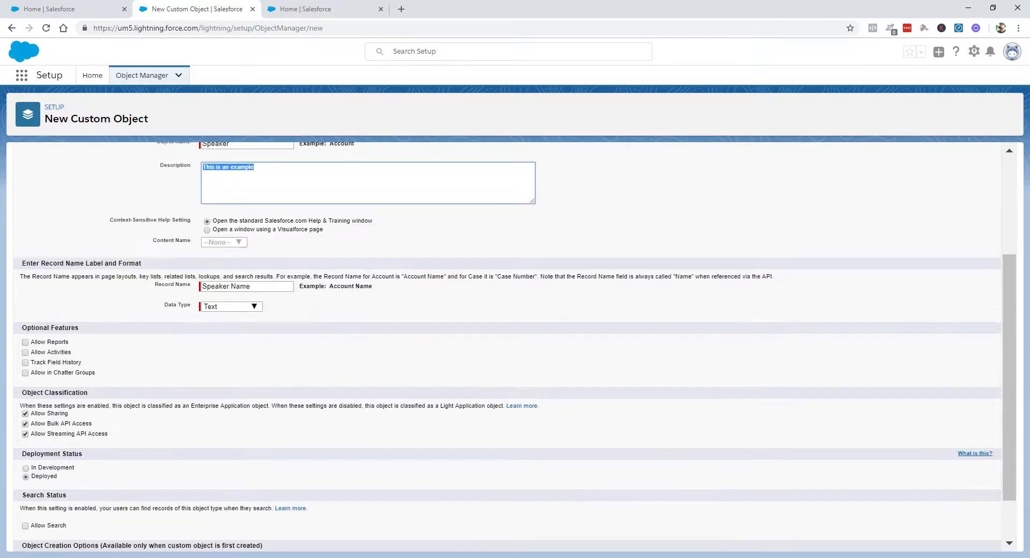
pyautogui.scroll(1, 507, 344)
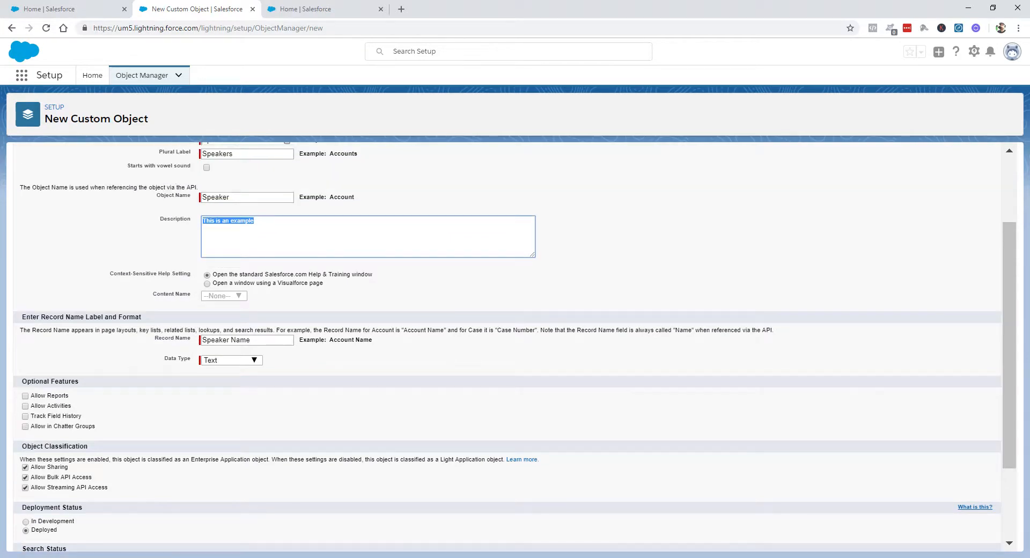
pyautogui.scroll(1, 506, 343)
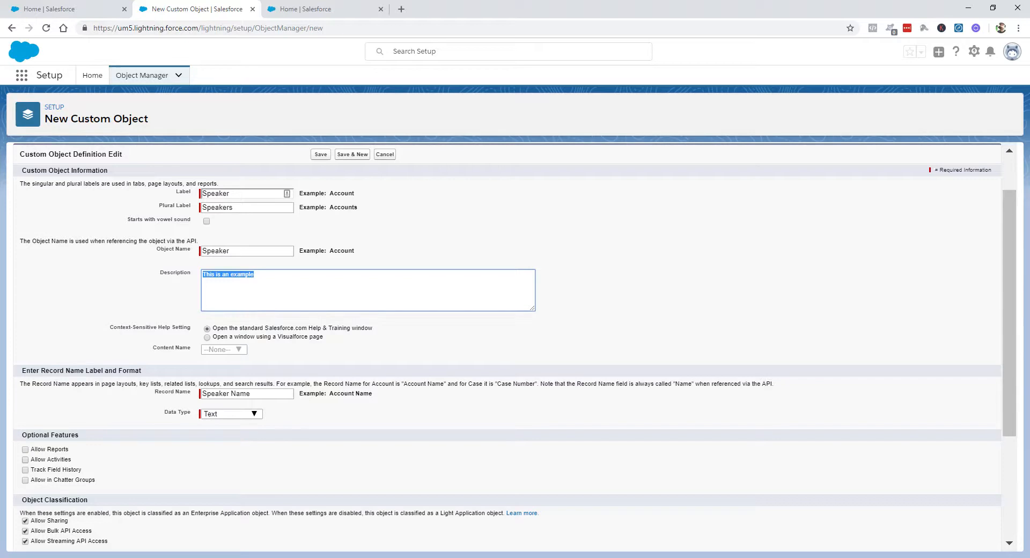
# Allow activities, search, and notes and attachments, set the deployment status to In Development, and save the object with the custom tab wizard launching.
pyautogui.click(25, 459)
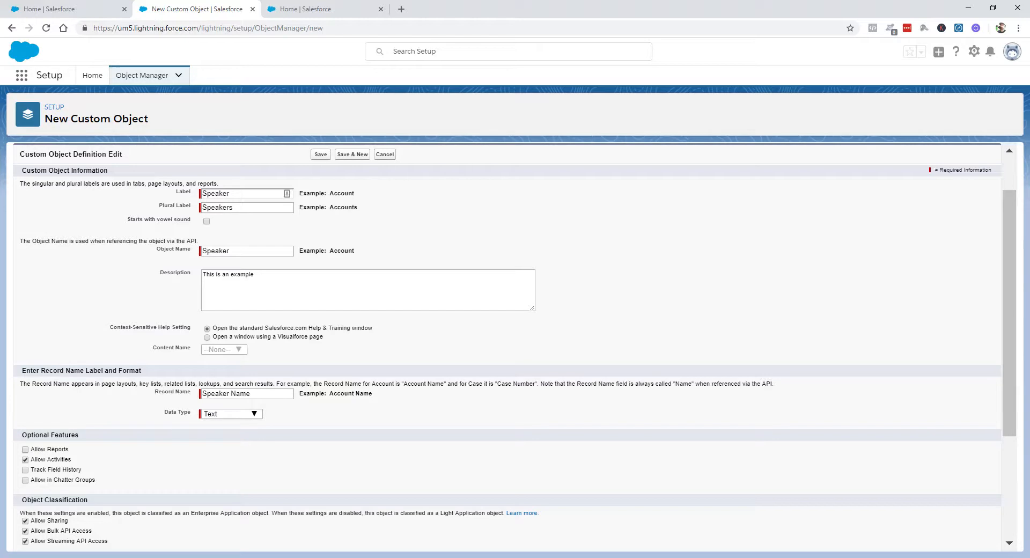
pyautogui.scroll(-1, 507, 346)
pyautogui.scroll(-2, 507, 346)
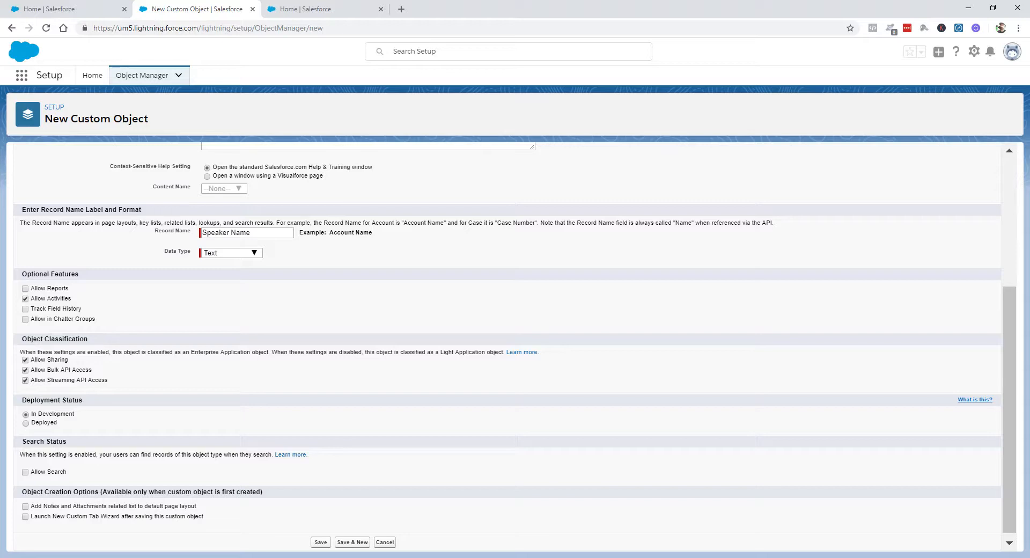
pyautogui.scroll(-1, 507, 347)
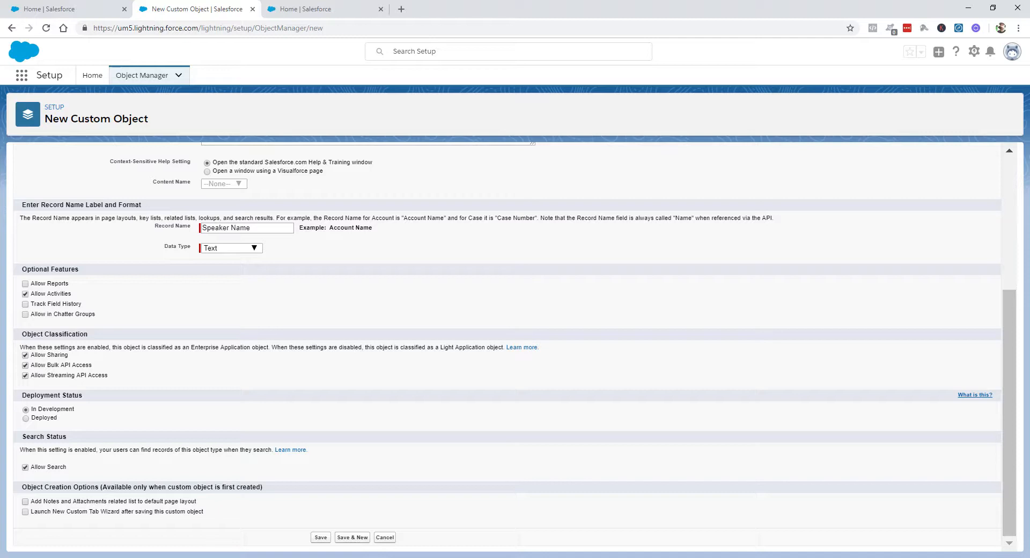
pyautogui.click(25, 501)
pyautogui.click(320, 537)
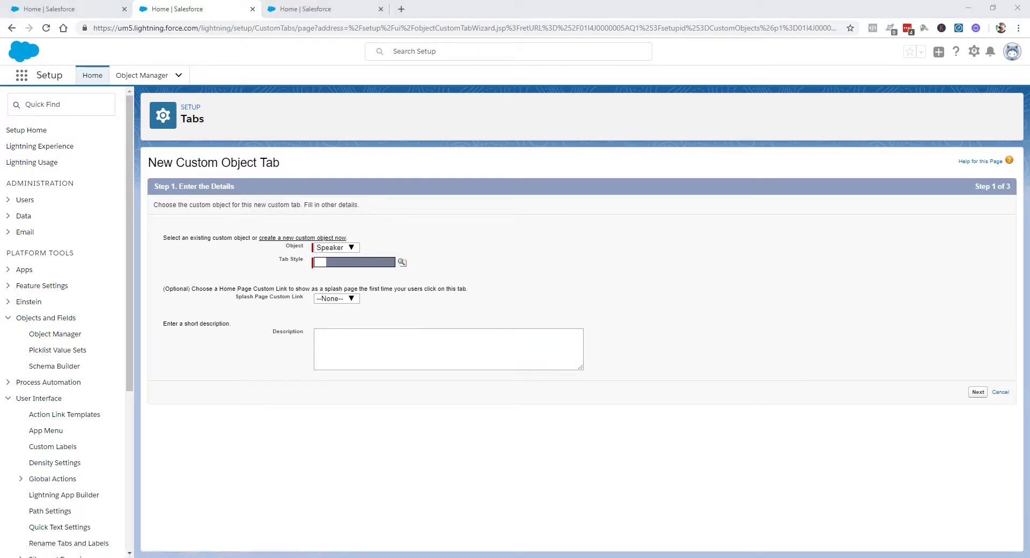
# Set the Speaker tab's style to People, leave the splash page link and description empty, and continue to the profile settings.
pyautogui.moveTo(1024, 145); pyautogui.dragTo(429, 104)
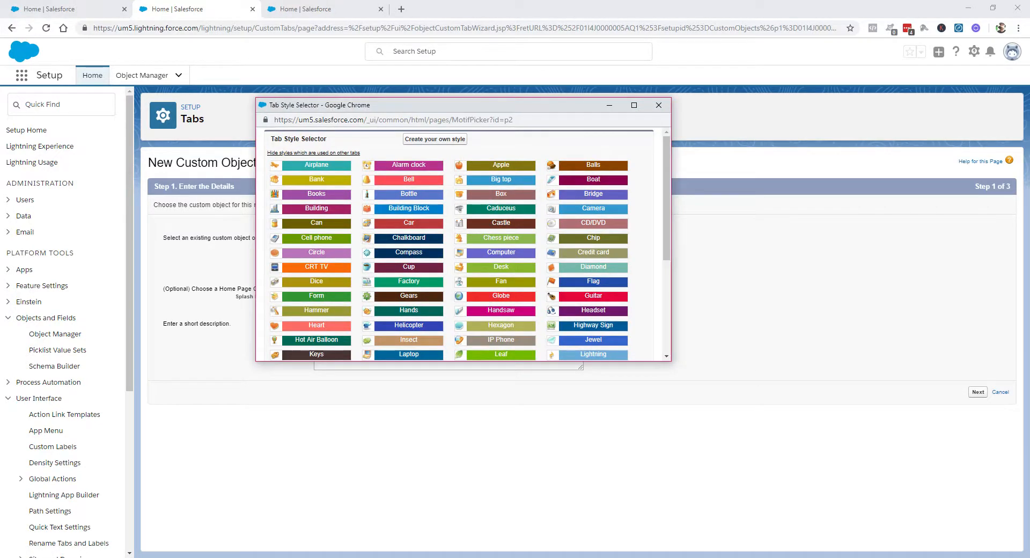
pyautogui.click(501, 295)
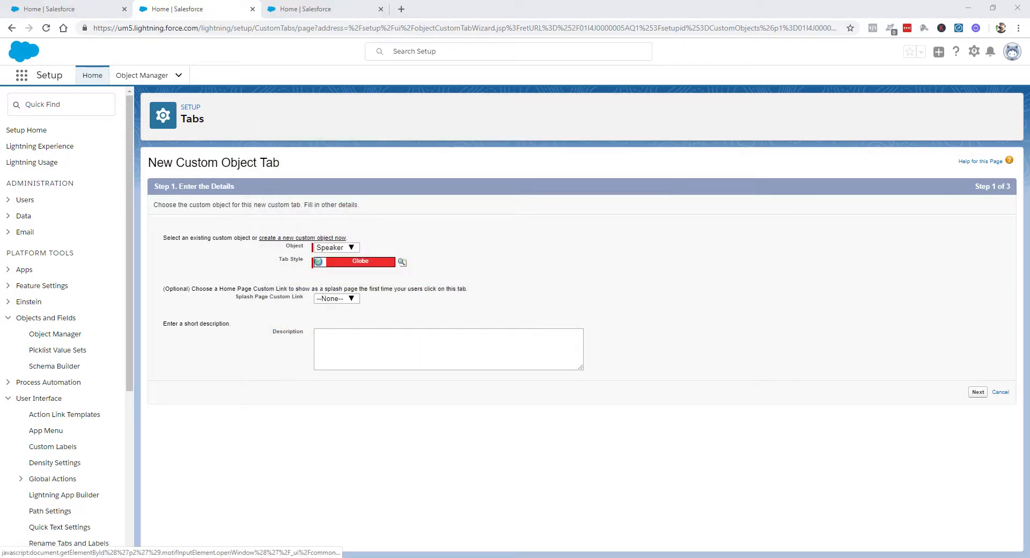
pyautogui.click(401, 261)
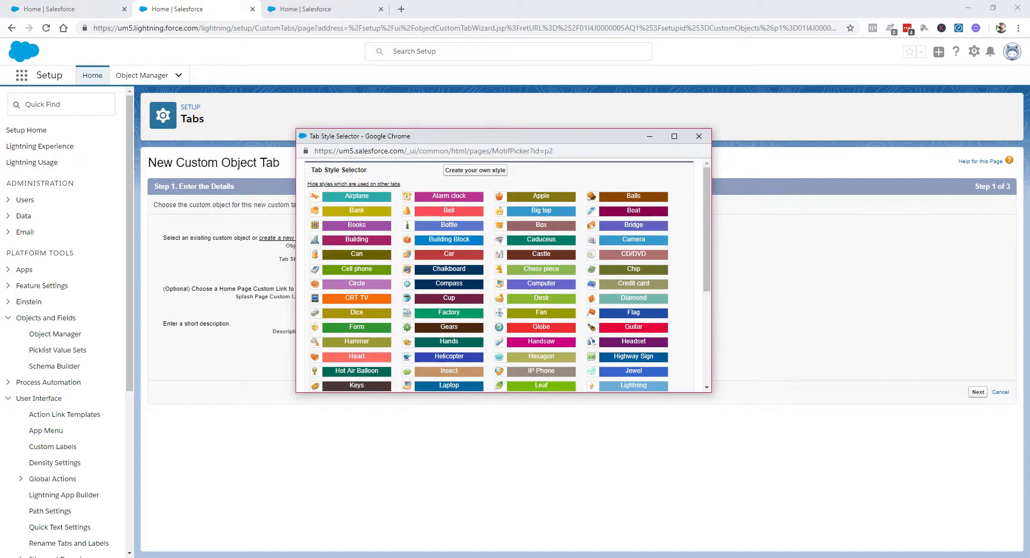
pyautogui.scroll(-3, 627, 293)
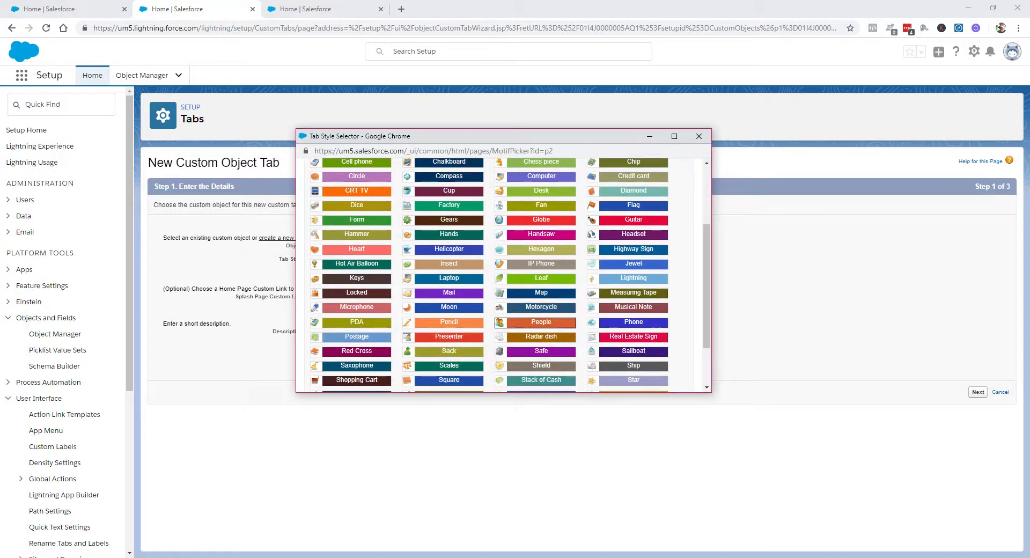
pyautogui.click(541, 322)
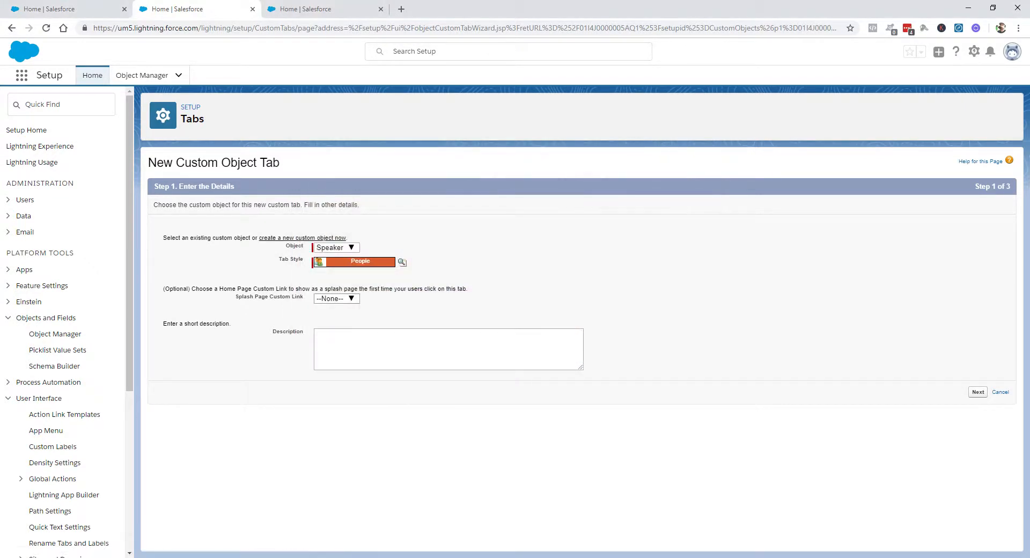
pyautogui.click(336, 298)
pyautogui.click(448, 349)
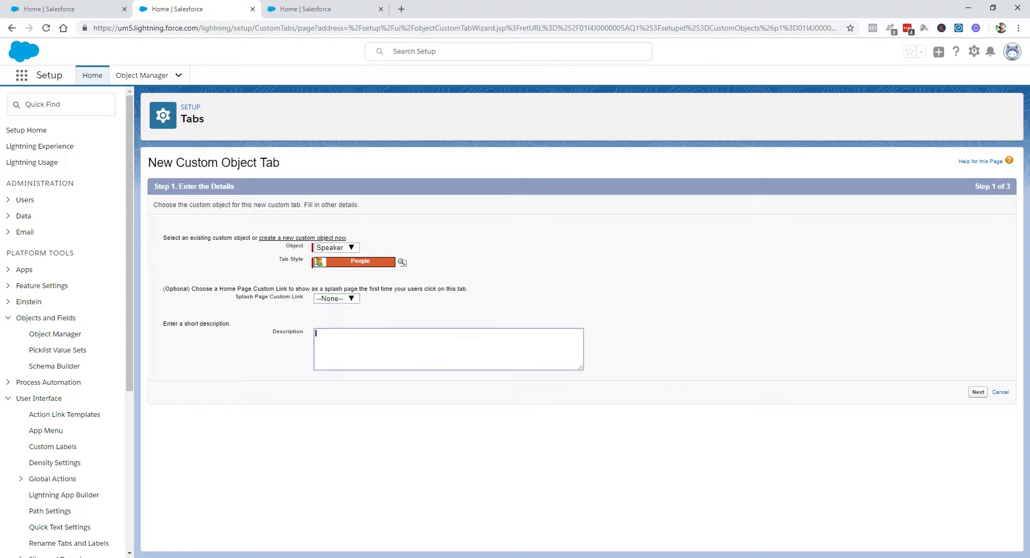
pyautogui.click(978, 391)
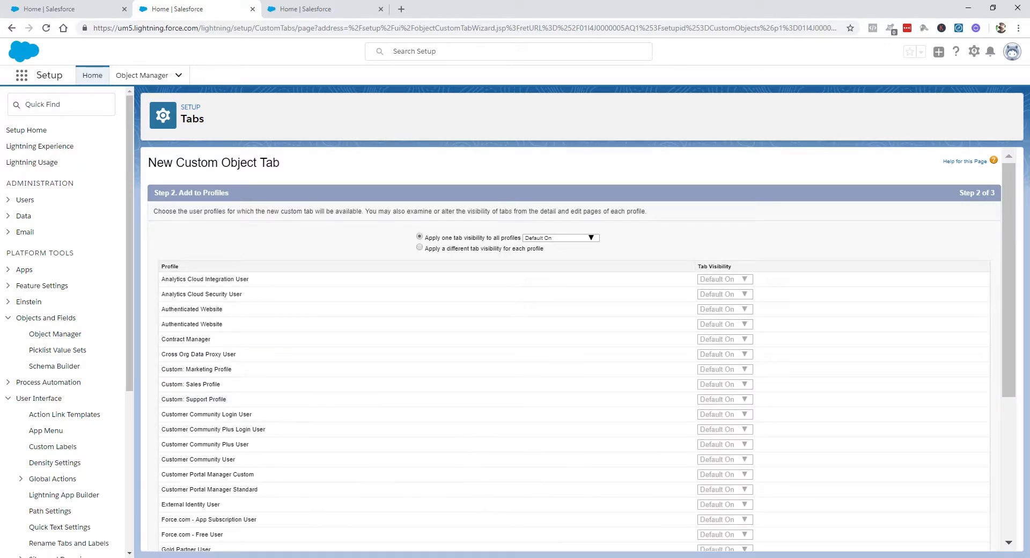
# Keep the tab Default On for all profiles, include it in all custom apps, and save it.
pyautogui.scroll(-2, 574, 336)
pyautogui.scroll(-2, 574, 337)
pyautogui.scroll(4, 573, 337)
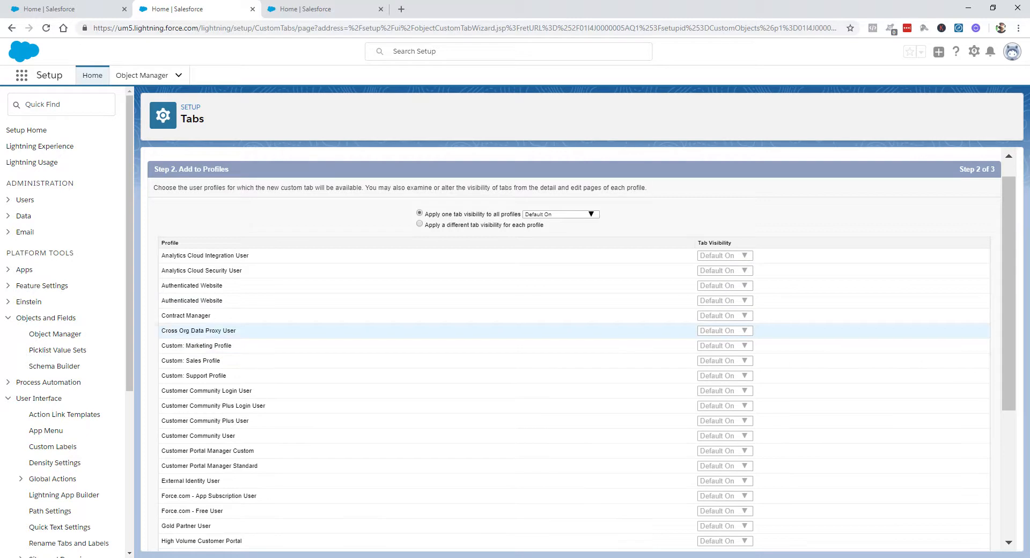
pyautogui.scroll(-5, 574, 403)
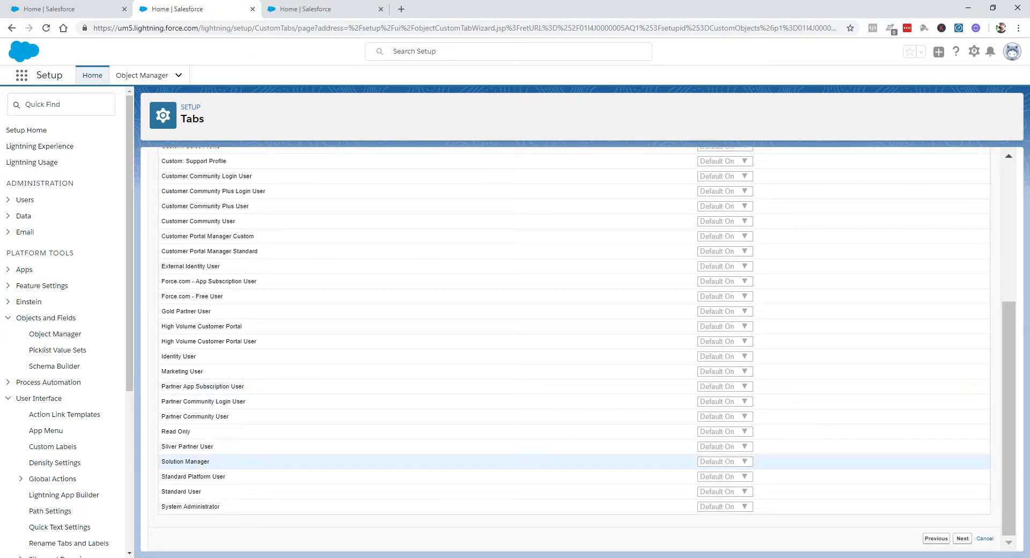
pyautogui.click(962, 538)
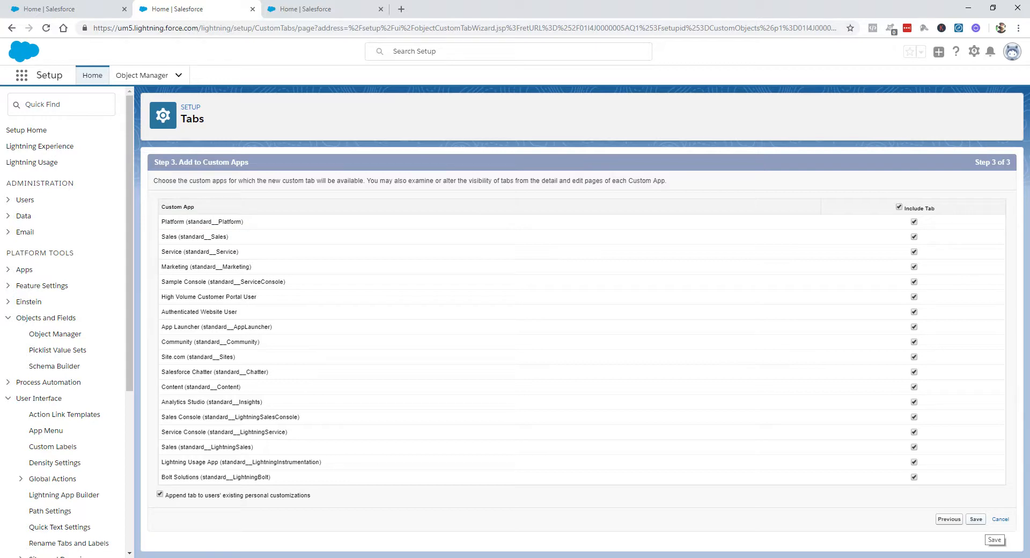
pyautogui.click(976, 519)
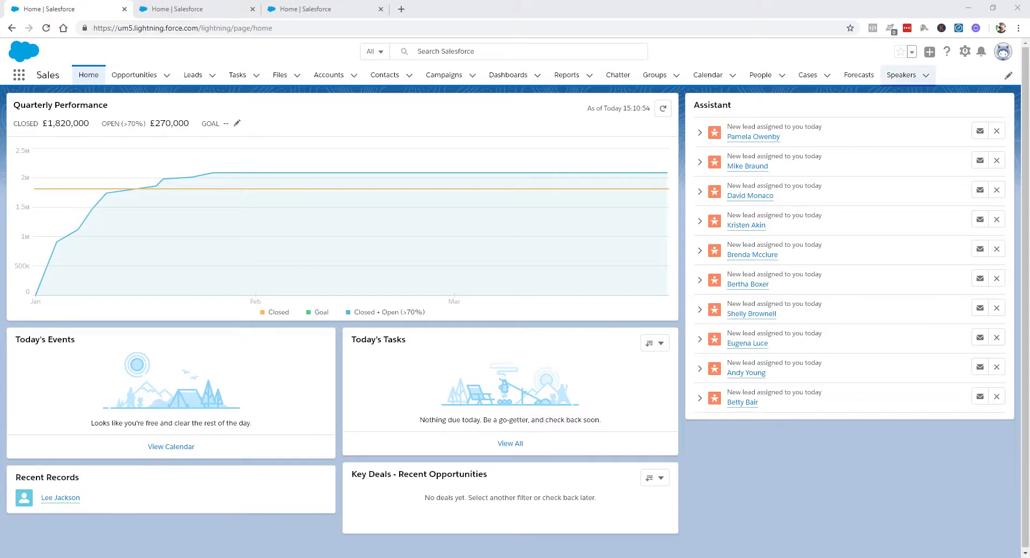
# Open the Speakers list in the Sales app, examine the blank new speaker form, and close it.
pyautogui.click(901, 74)
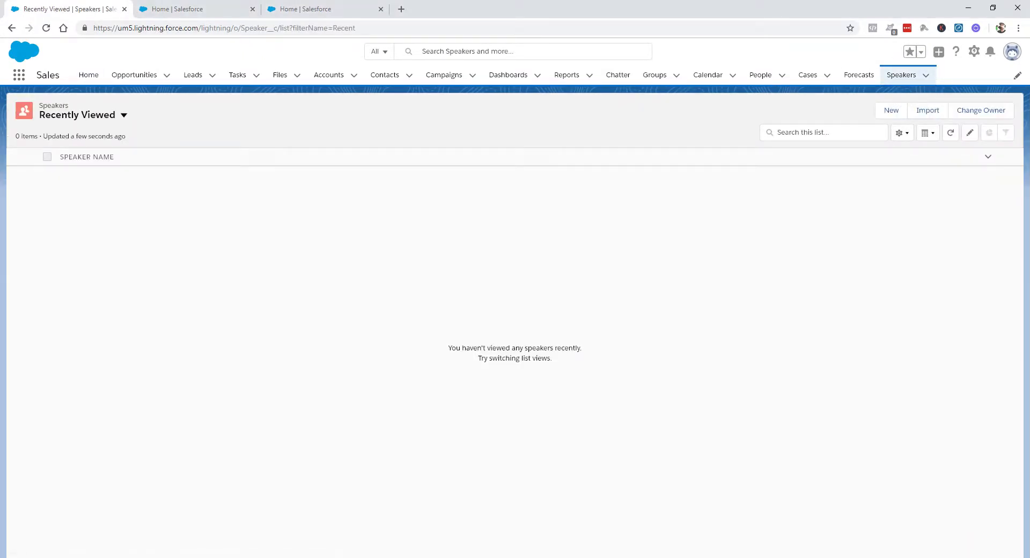
pyautogui.click(891, 110)
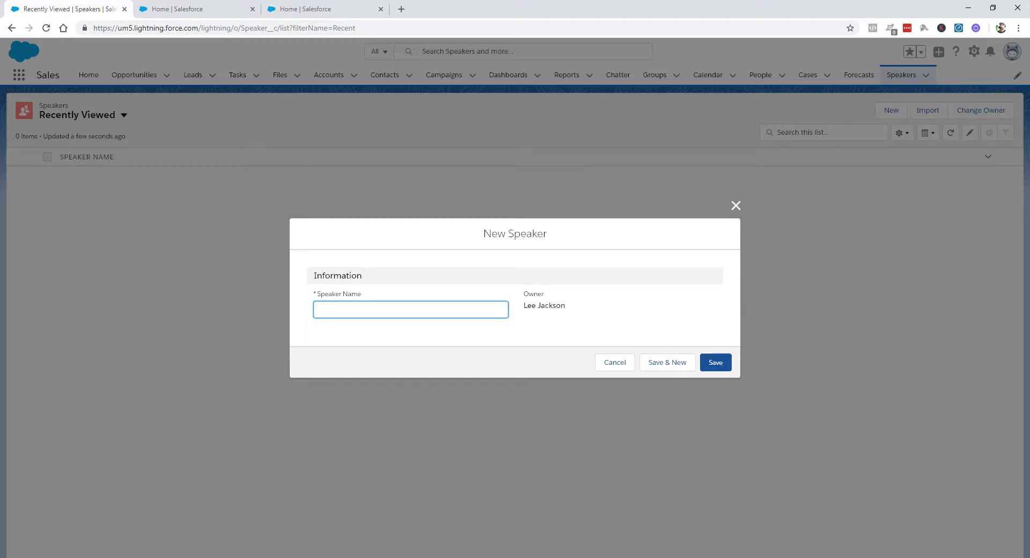
pyautogui.click(735, 206)
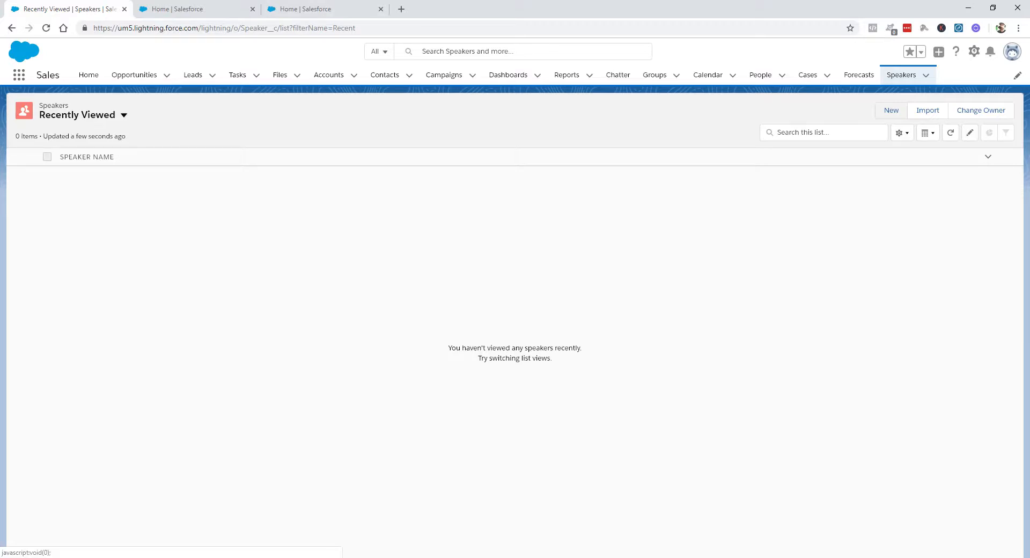
# Return to Setup and open the Speaker object's details in the Object Manager.
pyautogui.click(973, 51)
pyautogui.click(928, 83)
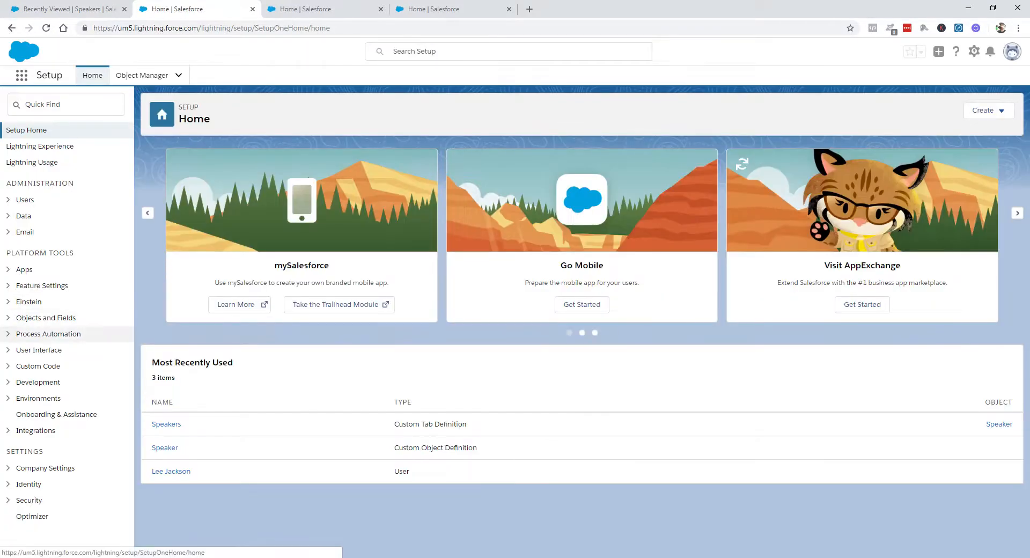
pyautogui.click(46, 318)
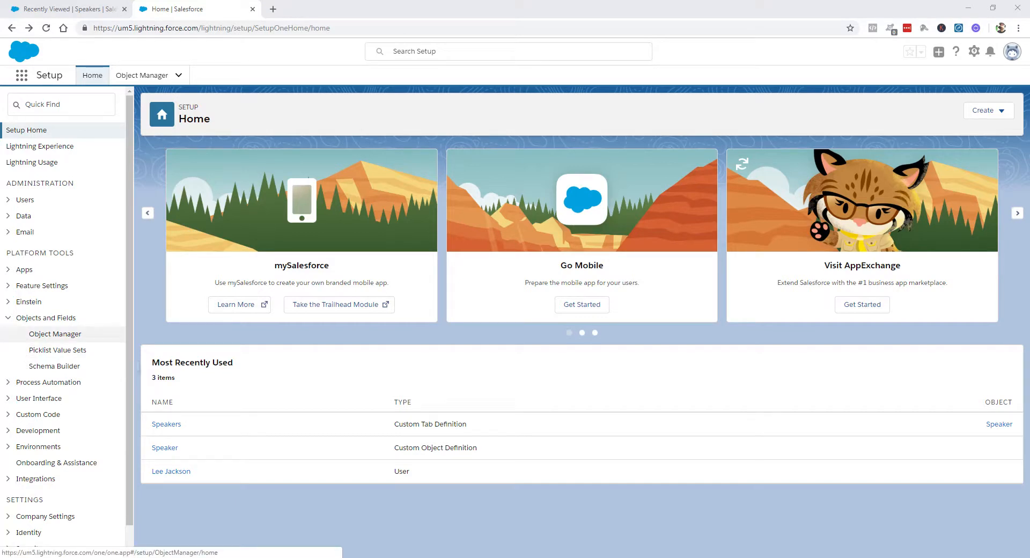
pyautogui.click(54, 334)
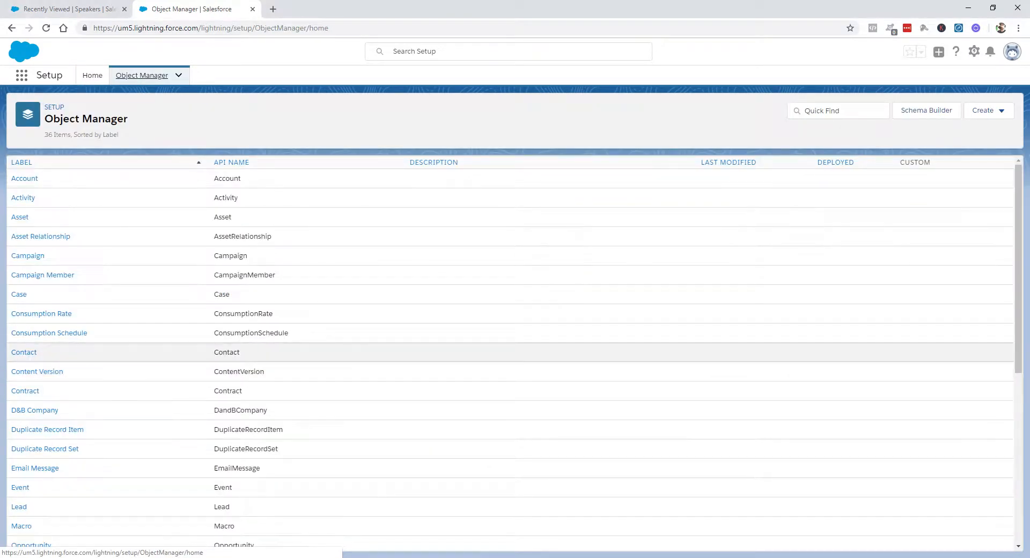
pyautogui.scroll(-6, 509, 354)
pyautogui.click(24, 479)
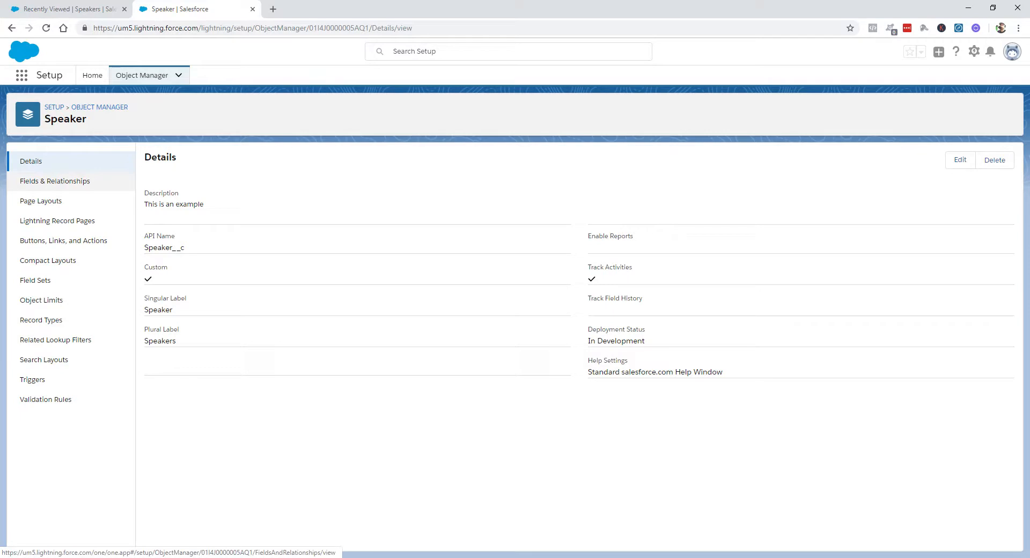
# Start a new custom field on the Speaker object with the Text data type and continue to its details.
pyautogui.click(55, 180)
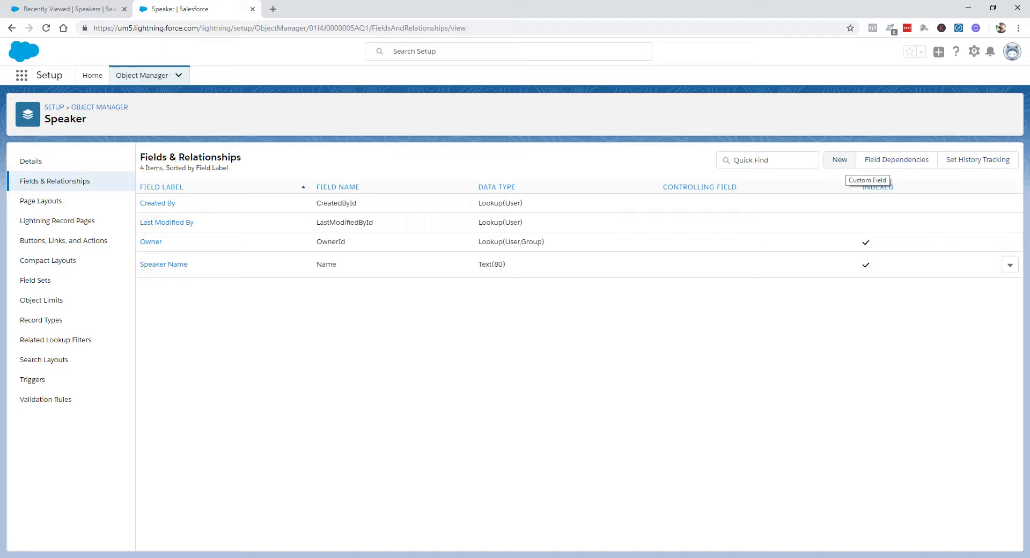
pyautogui.click(840, 159)
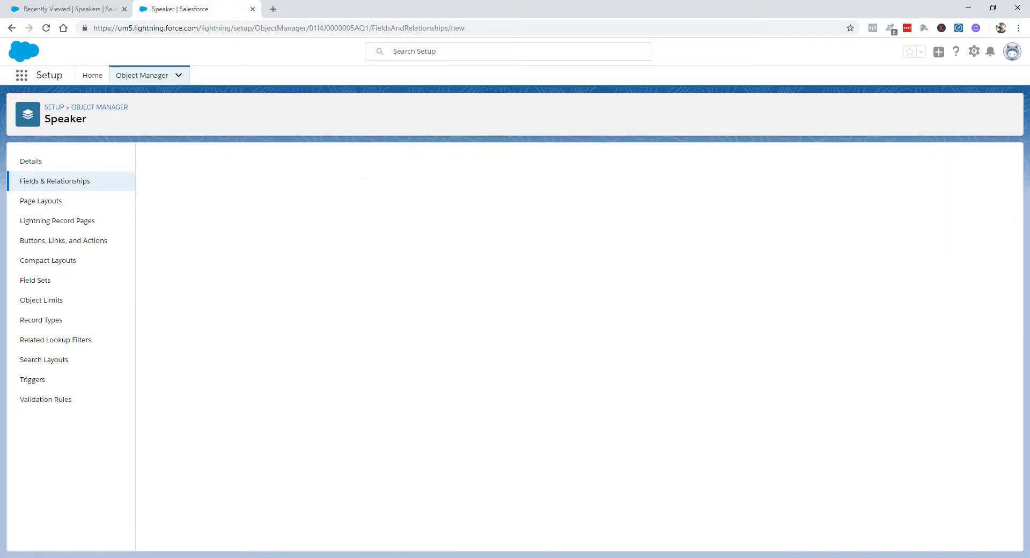
pyautogui.scroll(-3, 579, 347)
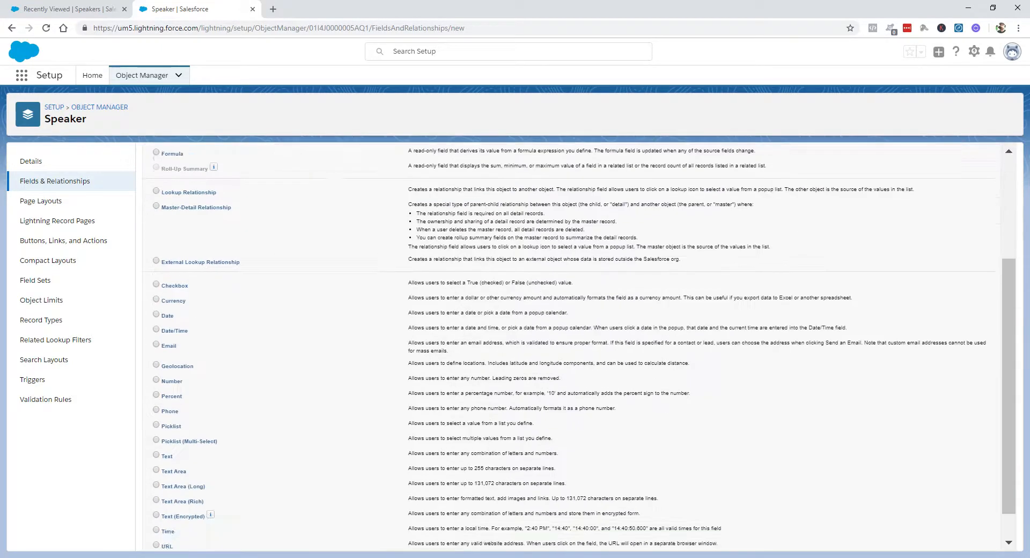
pyautogui.scroll(1, 579, 347)
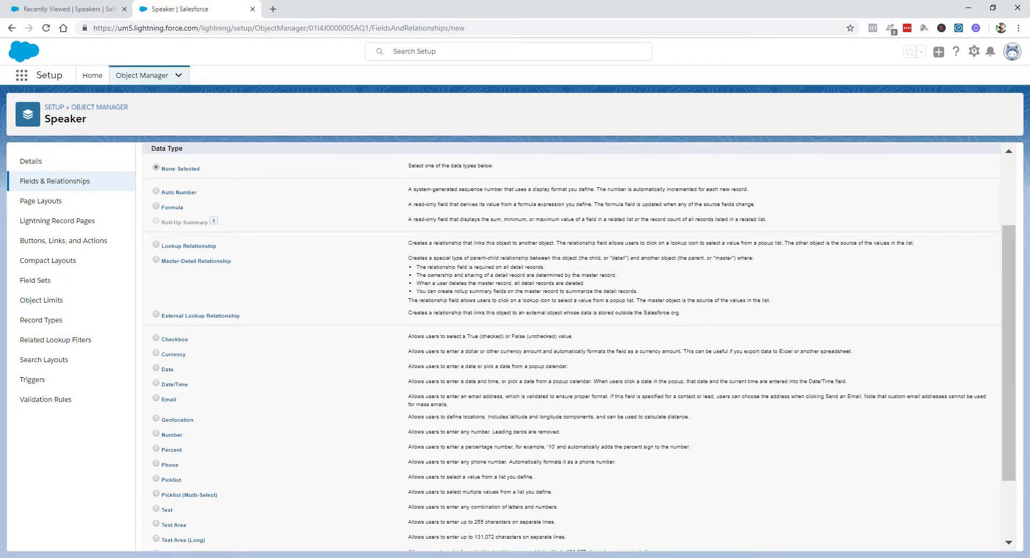
pyautogui.scroll(-2, 580, 343)
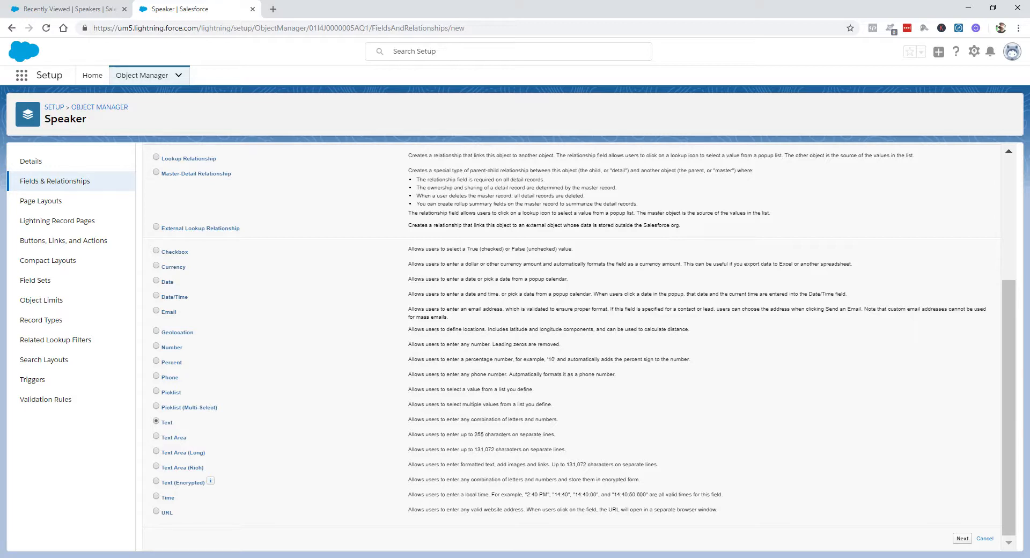
pyautogui.click(962, 538)
# Label the text field Job Title, set its length to 255, and accept the field name Job_Title.
pyautogui.click(351, 233)
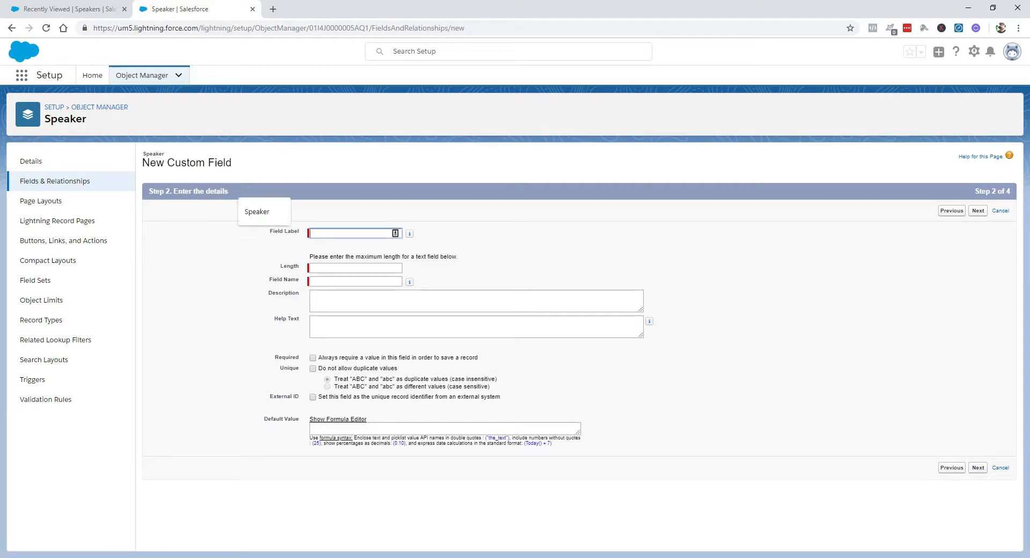
pyautogui.write('Company')
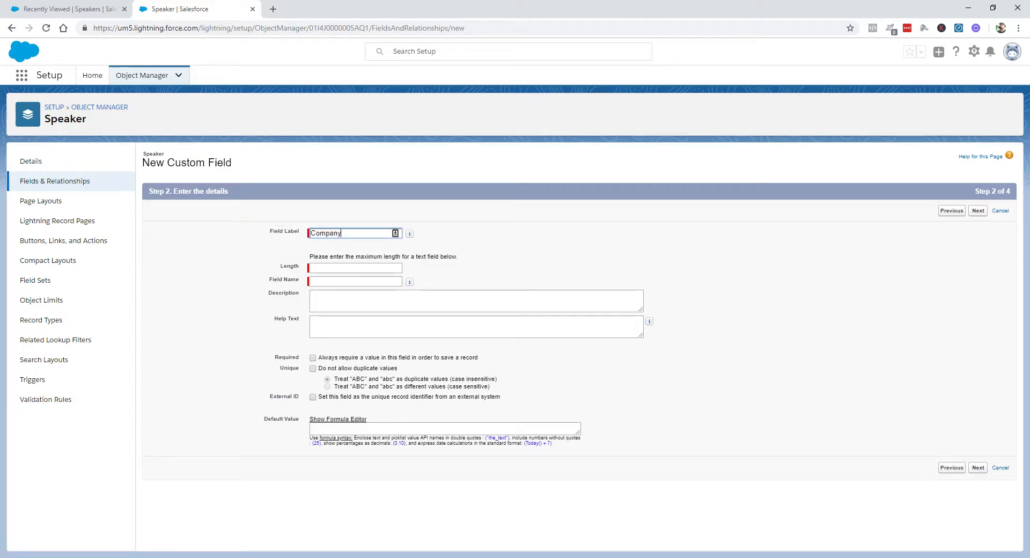
pyautogui.hotkey('ctrl', 'a')
pyautogui.write('Job Title')
pyautogui.press('Tab')
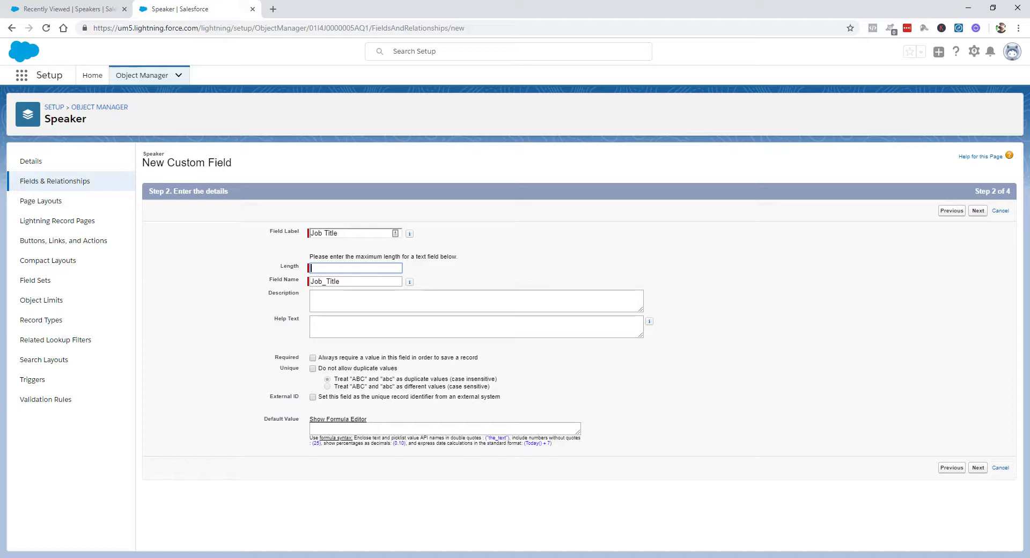
pyautogui.write('255')
pyautogui.press('Tab')
pyautogui.press('Tab')
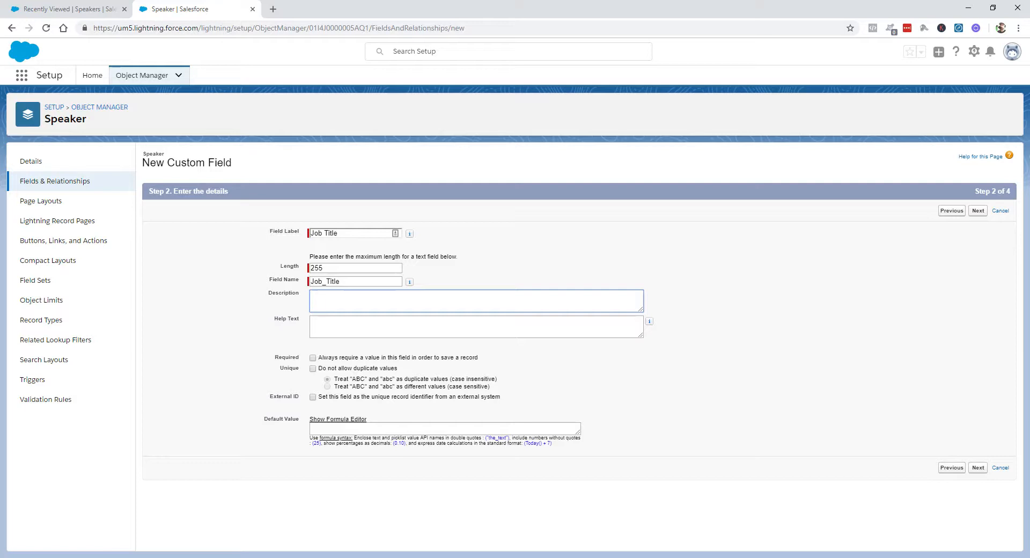
# Enter the description "This is the job title of the speaker" and help text "Input the job title of the speaker.", make the field required, and continue.
pyautogui.write('This is the job title of the speaker')
pyautogui.hotkey('ctrl', 'a')
pyautogui.press('Tab')
pyautogui.write('v')
pyautogui.hotkey('ctrl', 'a')
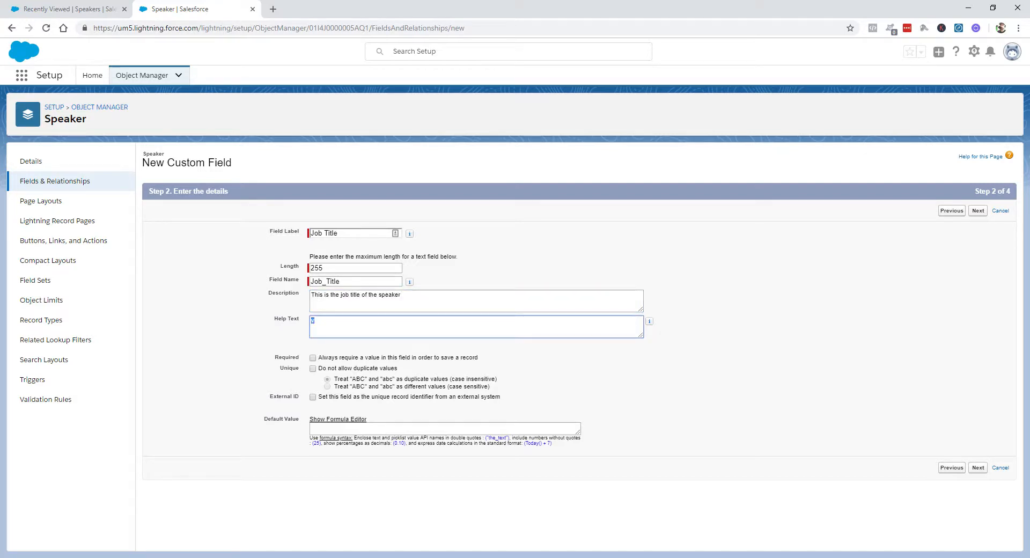
pyautogui.write('Input the job title of the speaker.')
pyautogui.click(313, 357)
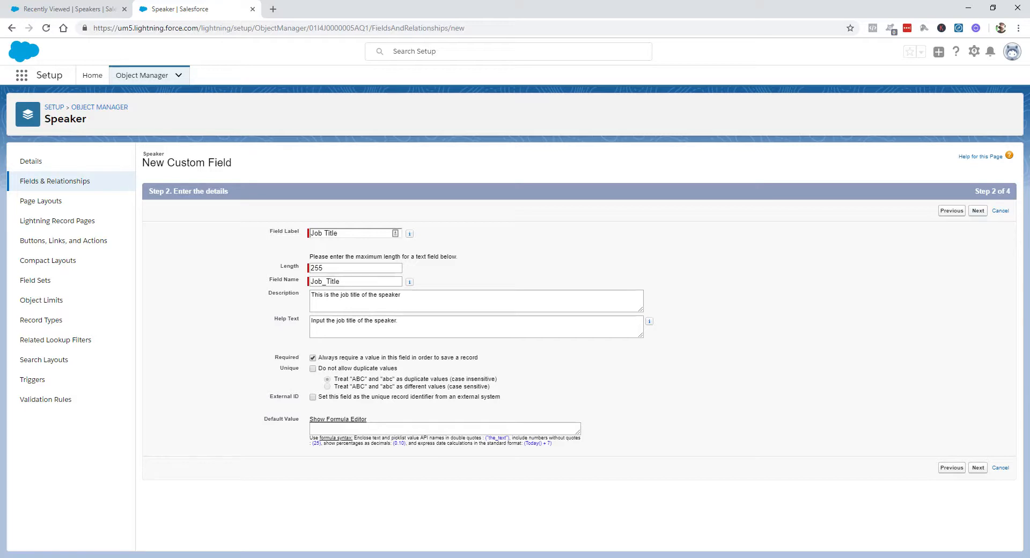
pyautogui.click(977, 467)
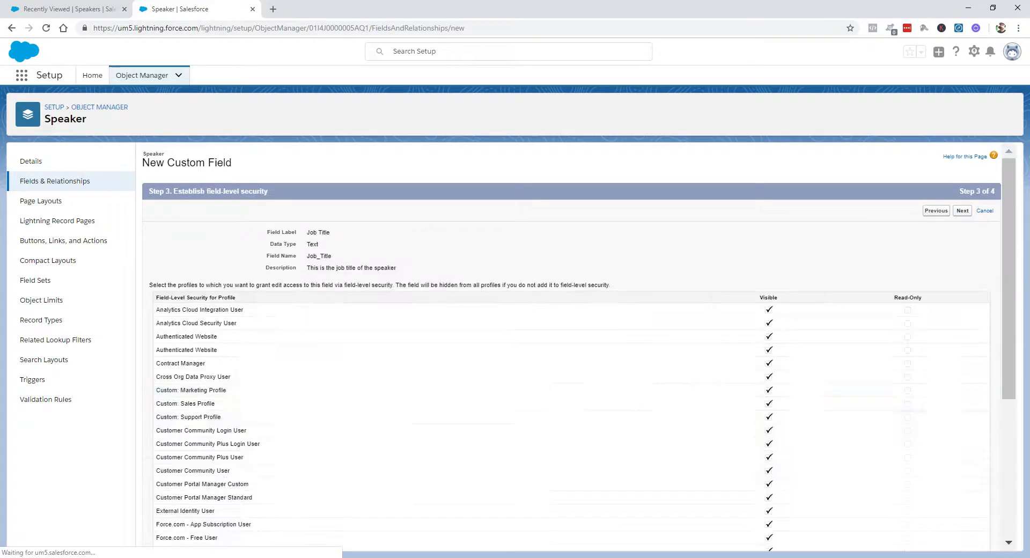
# Keep the Job Title field visible to all profiles and included in the Speaker Layout, and save it.
pyautogui.scroll(-4, 536, 375)
pyautogui.scroll(4, 536, 349)
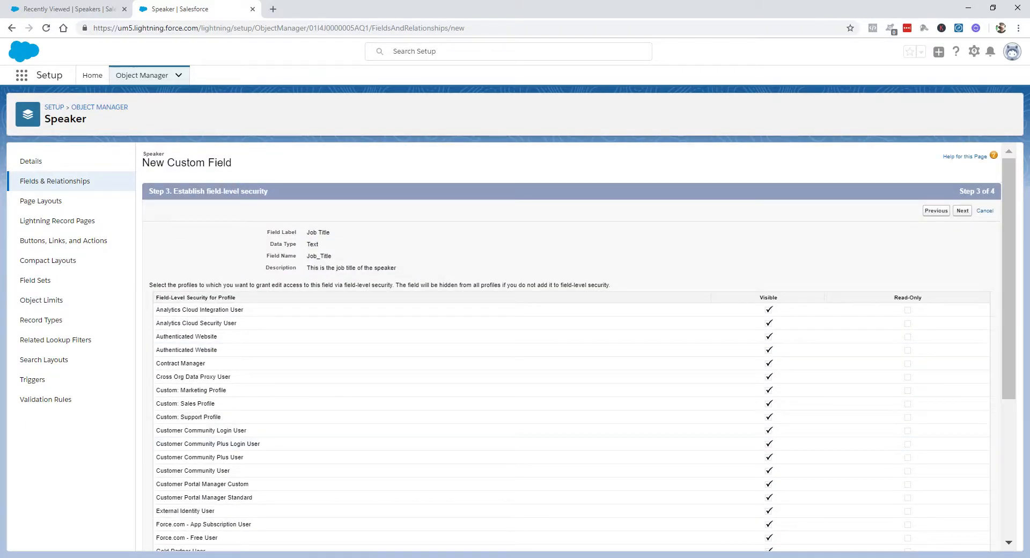
pyautogui.click(962, 210)
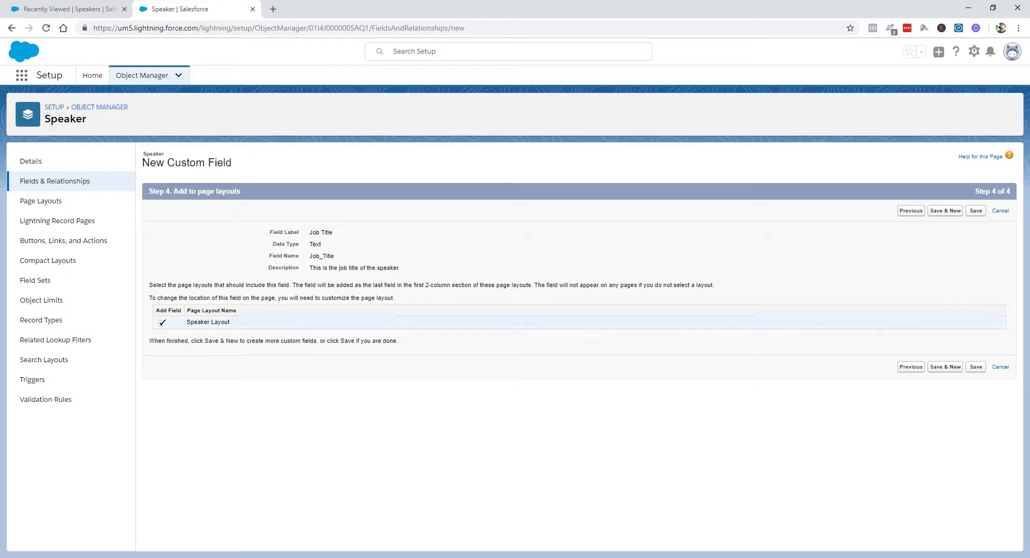
pyautogui.click(945, 211)
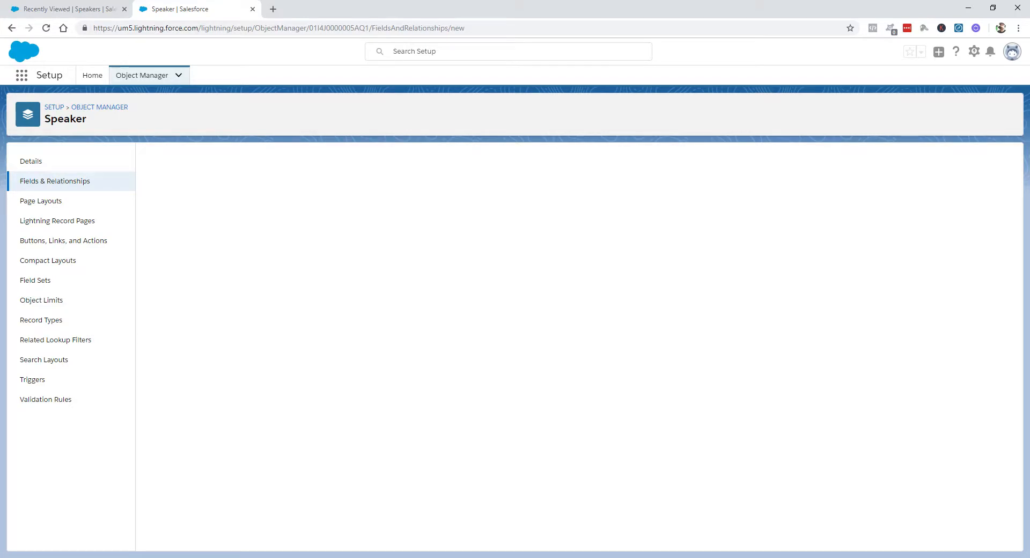
# Start another custom field on Speaker as a Lookup Relationship related to the Account object.
pyautogui.click(54, 181)
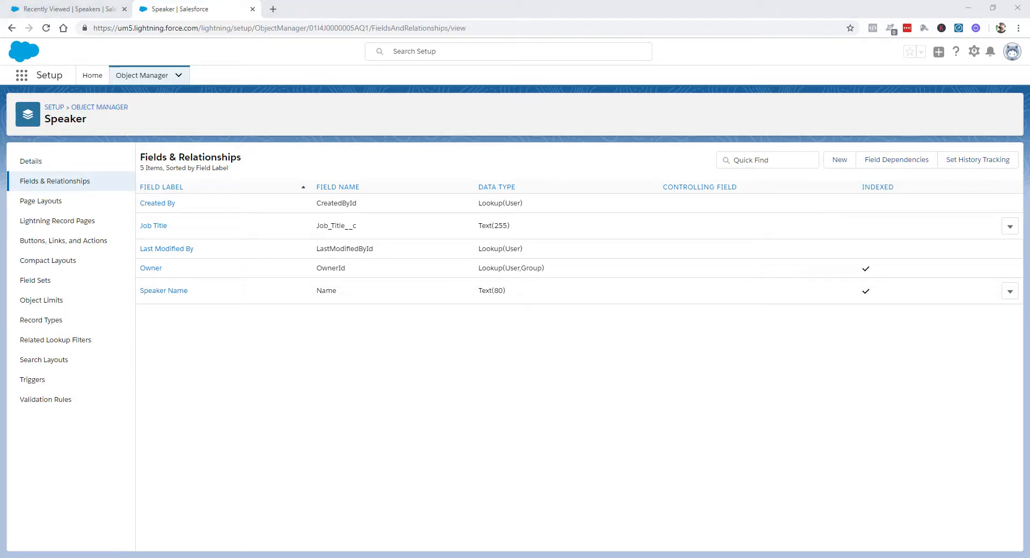
pyautogui.click(840, 160)
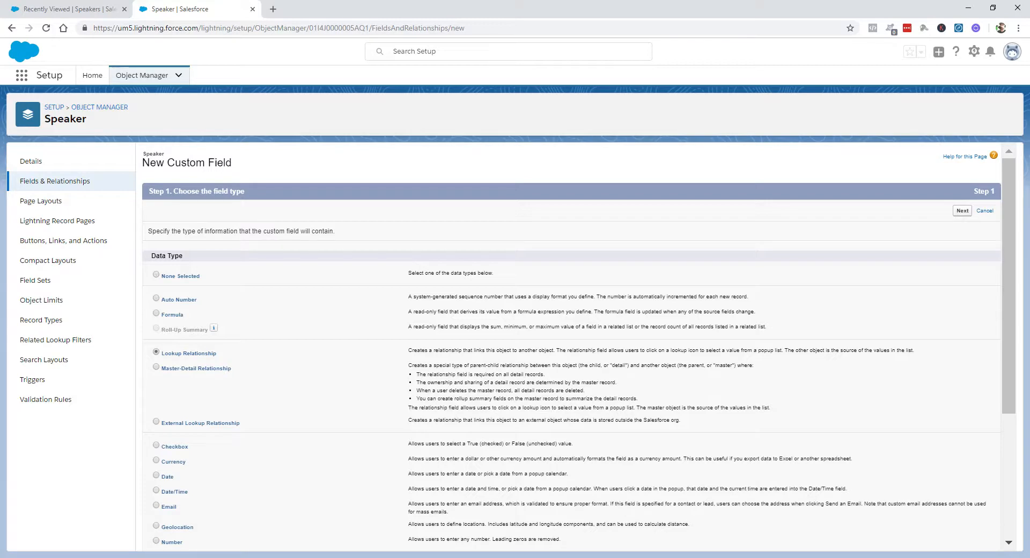
pyautogui.scroll(-2, 571, 348)
pyautogui.scroll(-3, 578, 348)
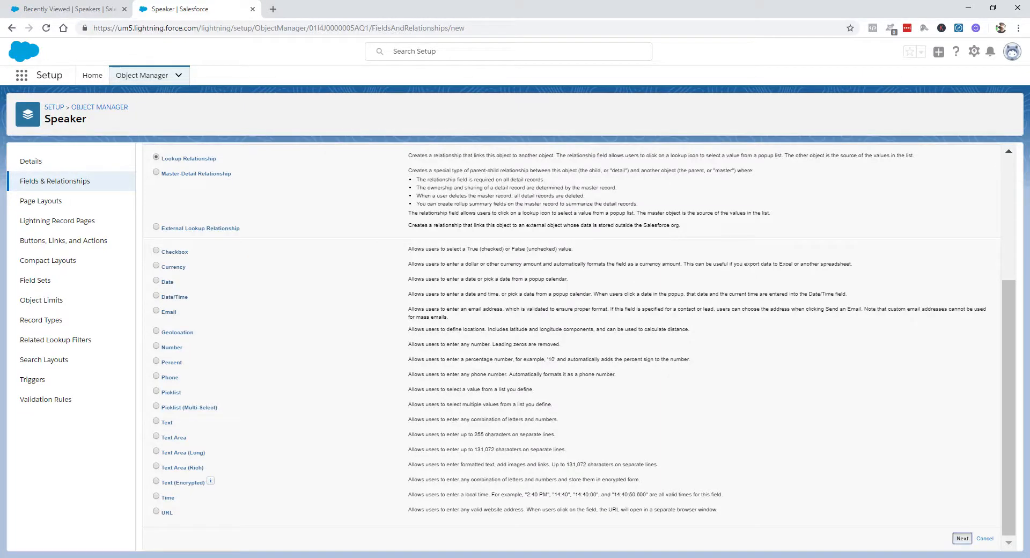
pyautogui.click(962, 539)
pyautogui.click(369, 252)
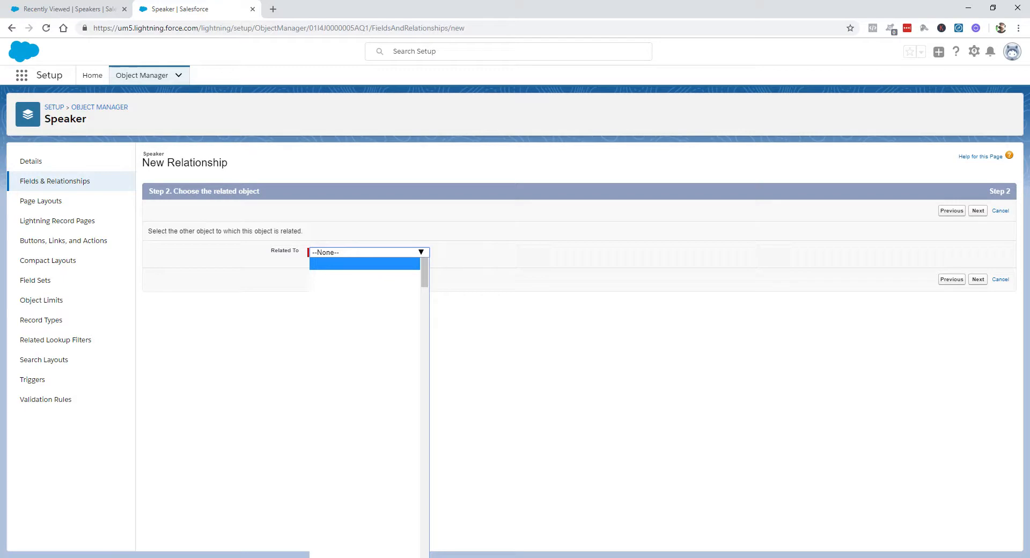
pyautogui.click(343, 276)
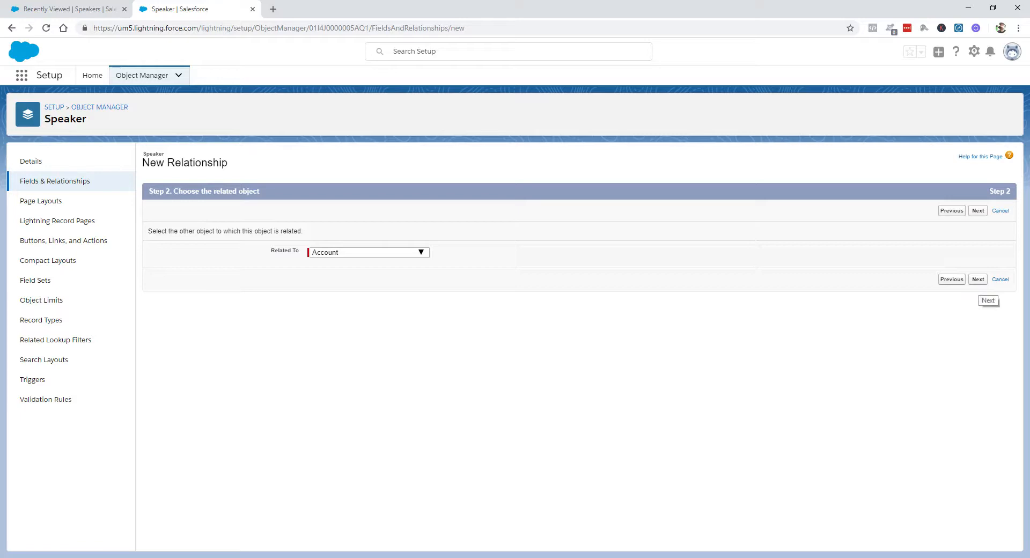
pyautogui.click(978, 279)
# Enter Company name as the lookup's field name, require a value in the field, and try to continue.
pyautogui.press('Tab')
pyautogui.write('Company name')
pyautogui.press('Tab')
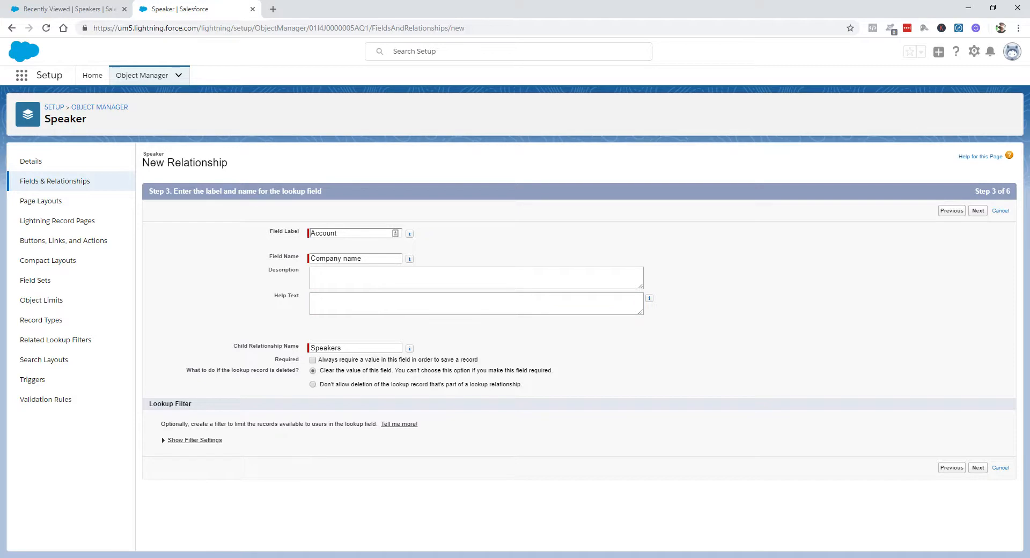
pyautogui.click(312, 360)
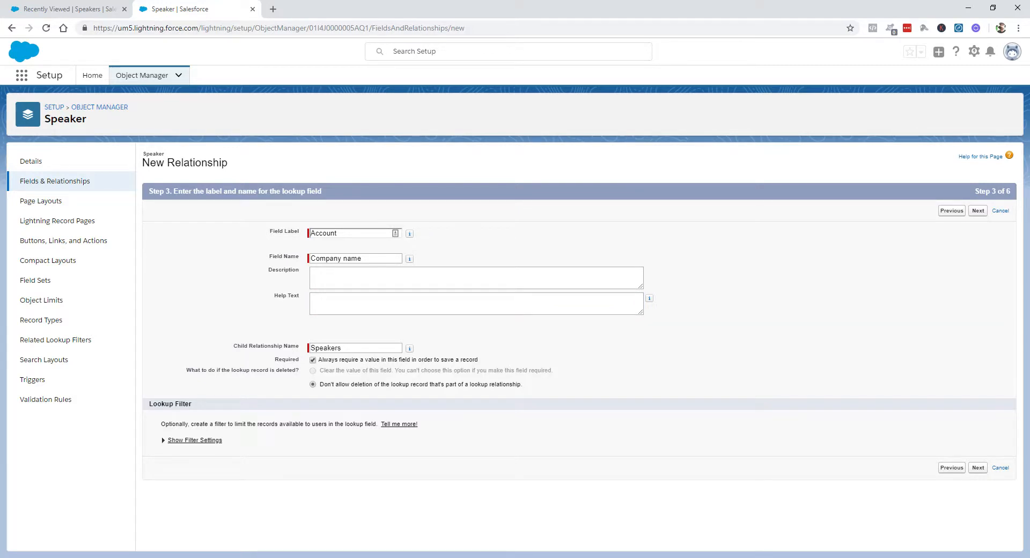
pyautogui.click(978, 211)
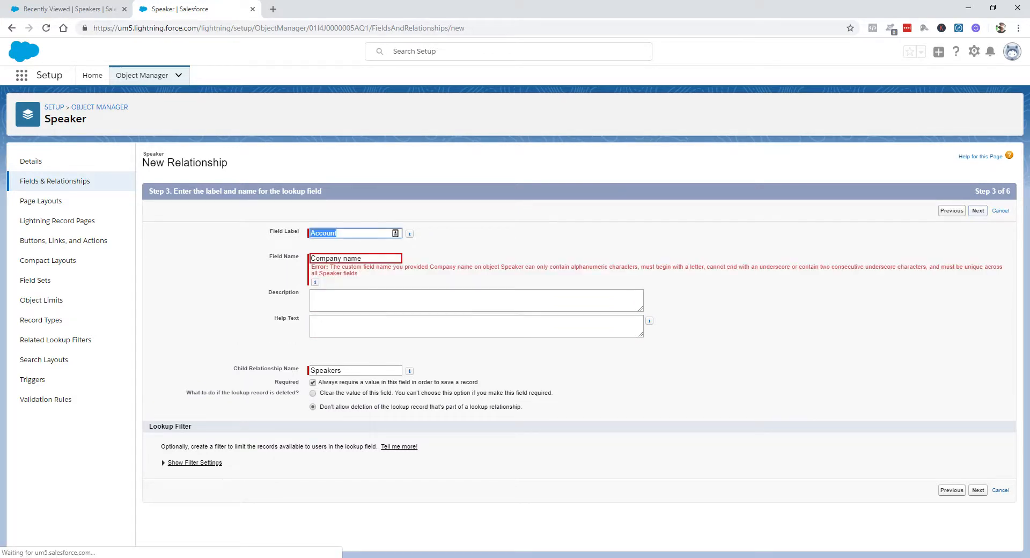
# Replace the lookup's invalid field name with Account and continue to the field-level security.
pyautogui.click(362, 258)
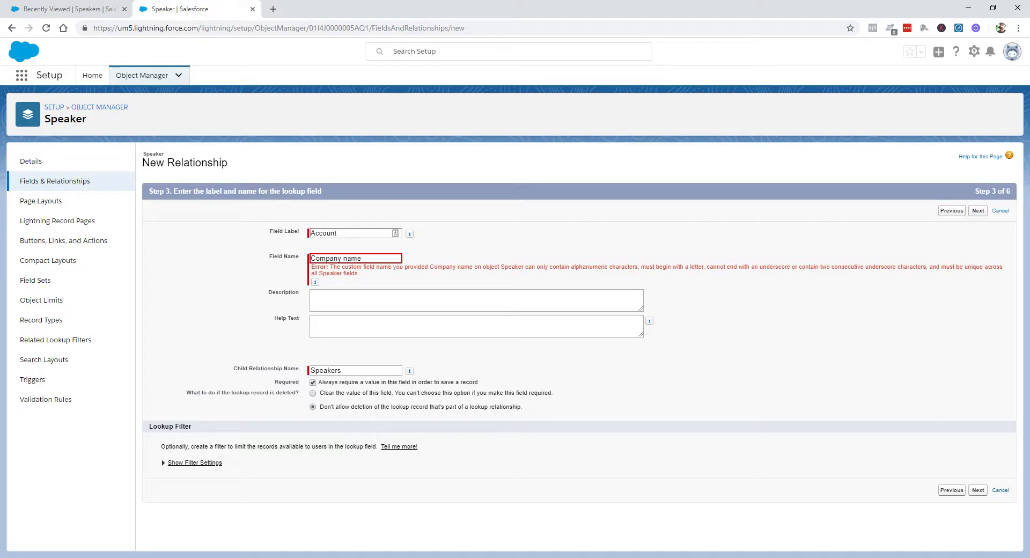
pyautogui.moveTo(528, 267); pyautogui.dragTo(361, 273)
pyautogui.click(375, 275)
pyautogui.click(370, 259)
pyautogui.hotkey('ctrl', 'a')
pyautogui.press('BackSpace')
pyautogui.write('Account')
pyautogui.click(978, 211)
# Accept the default field-level security, page layouts, and Speakers related list for the Account lookup, and save it.
pyautogui.click(962, 211)
pyautogui.click(978, 211)
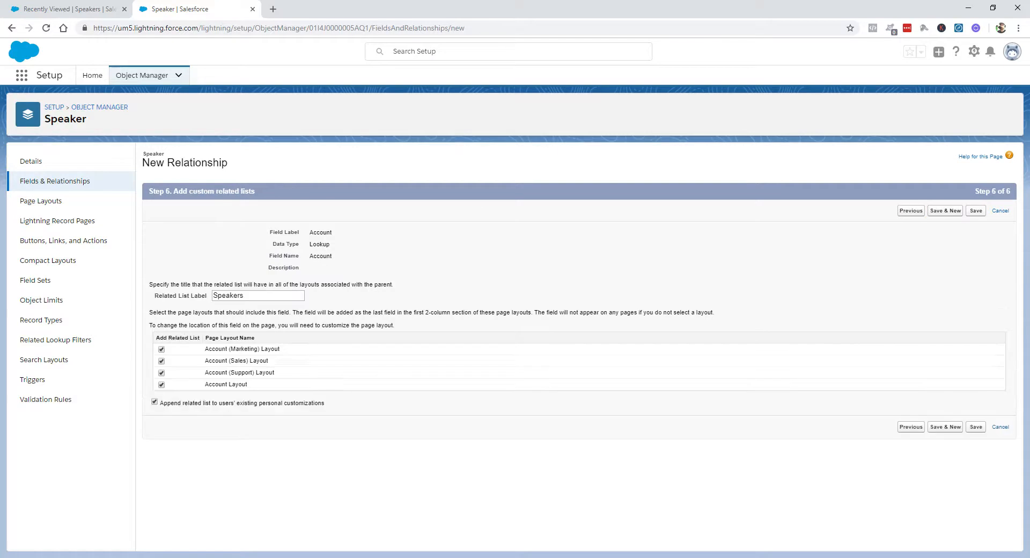
pyautogui.click(976, 211)
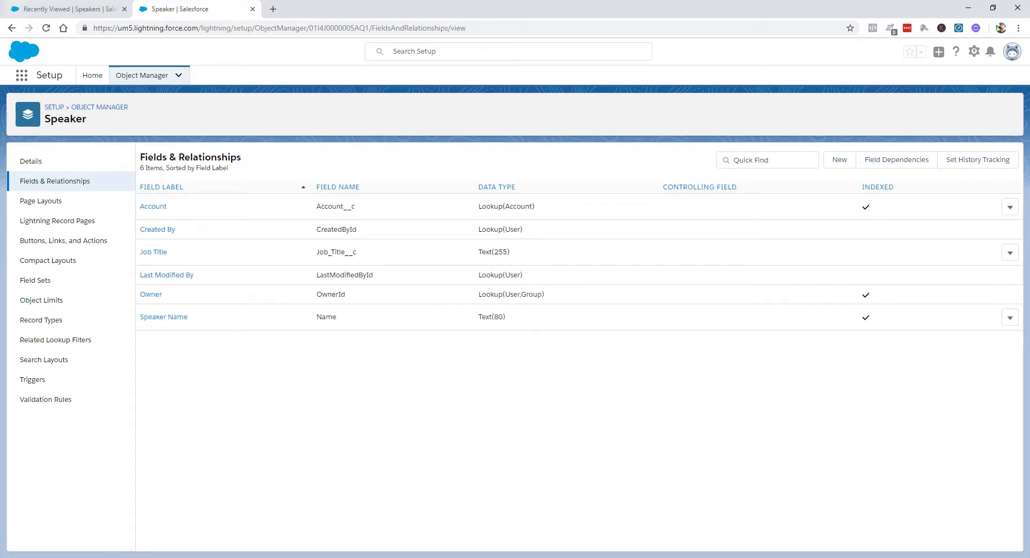
# Reload the Speakers list in the Sales app, examine the Job Title and Account fields in the new speaker form, and close it.
pyautogui.click(70, 9)
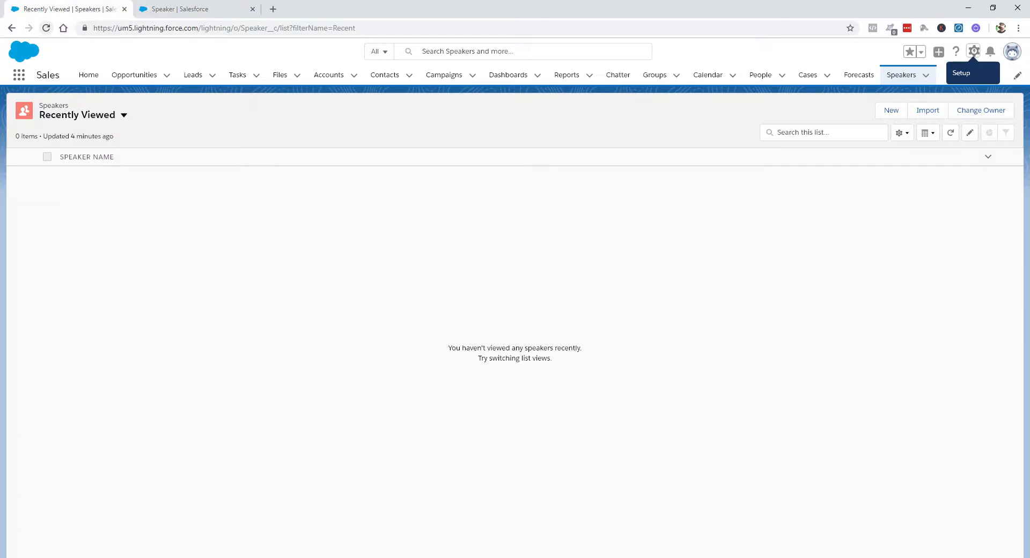
pyautogui.click(46, 28)
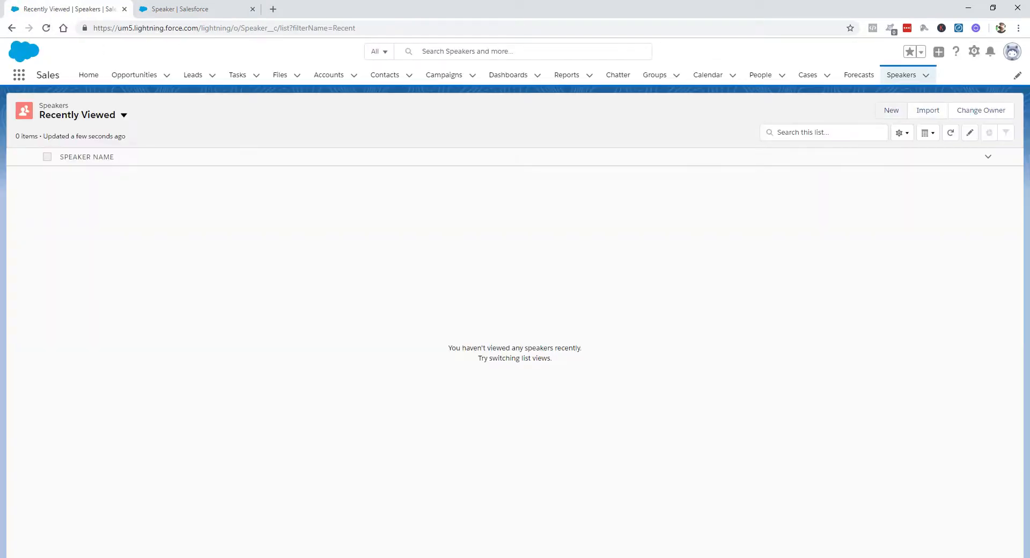
pyautogui.click(891, 111)
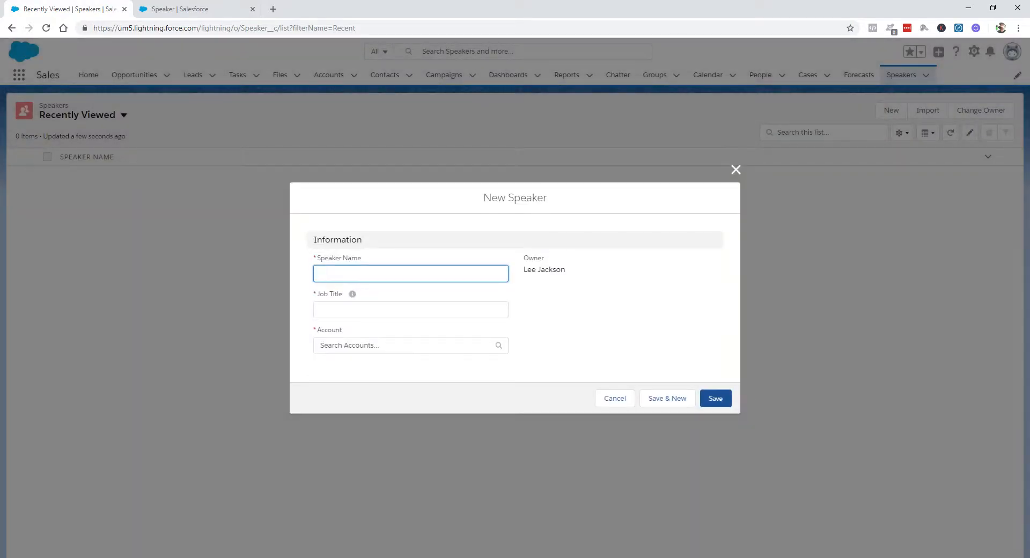
pyautogui.click(346, 310)
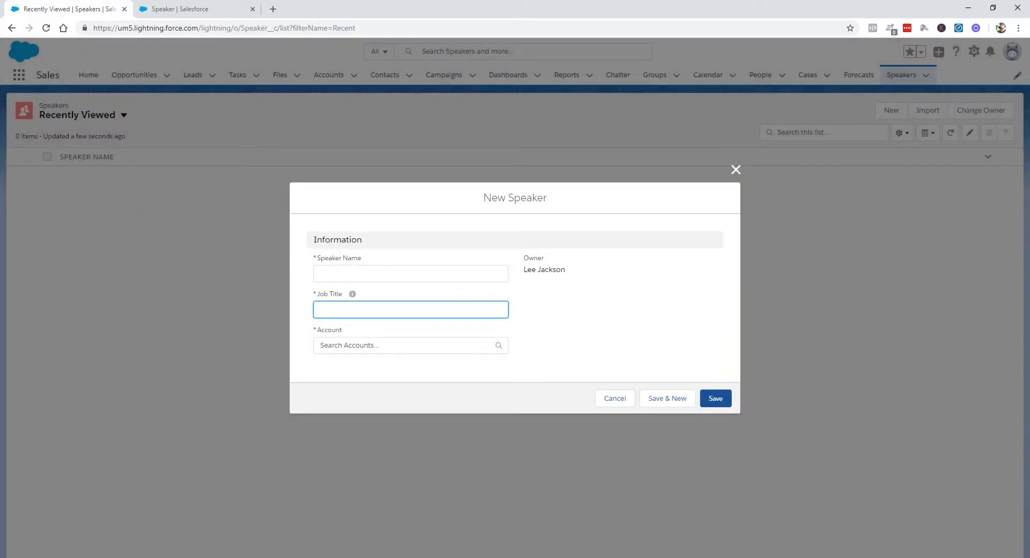
pyautogui.click(402, 345)
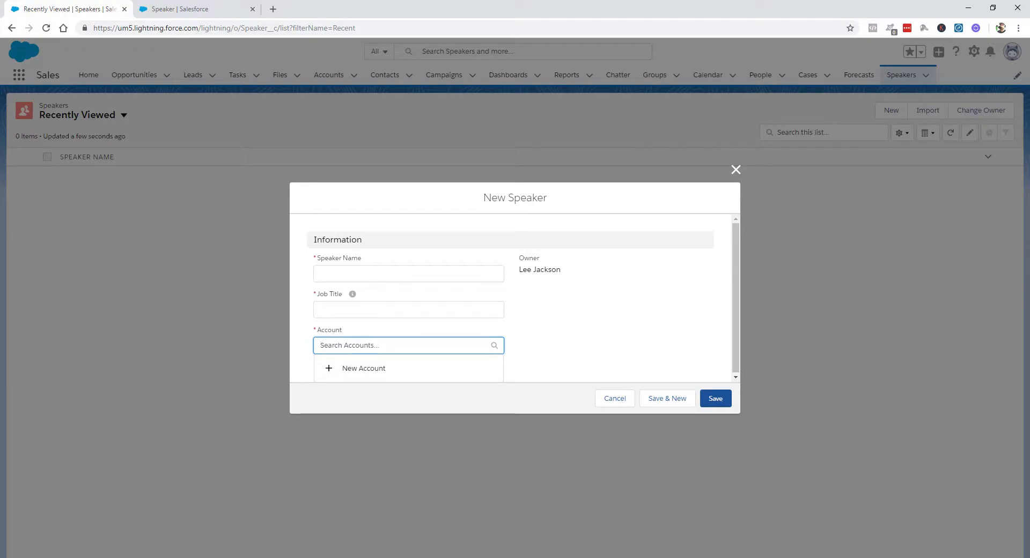
pyautogui.click(735, 170)
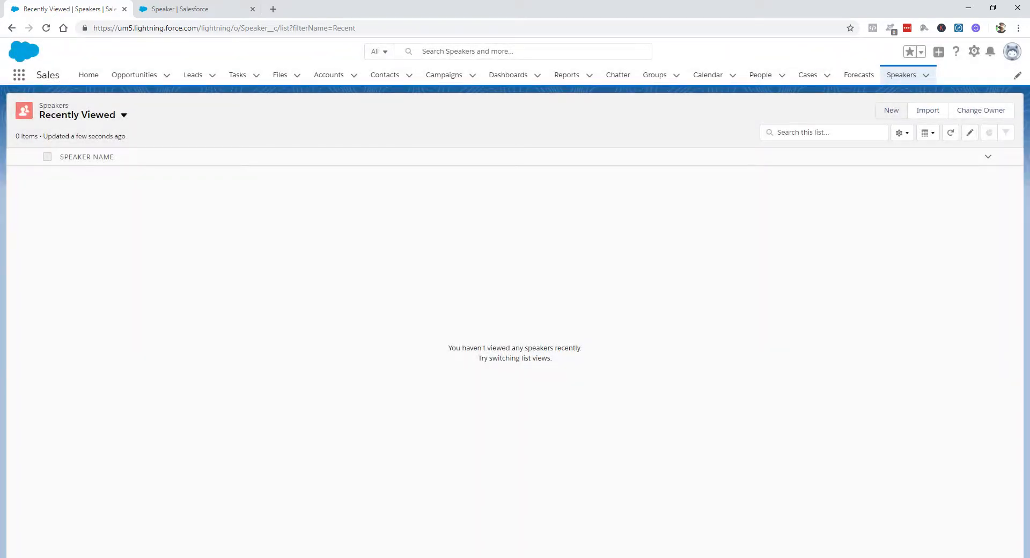
# Start a new custom field on the Speaker object in Setup, using the Text Area (Rich) data type.
pyautogui.click(180, 9)
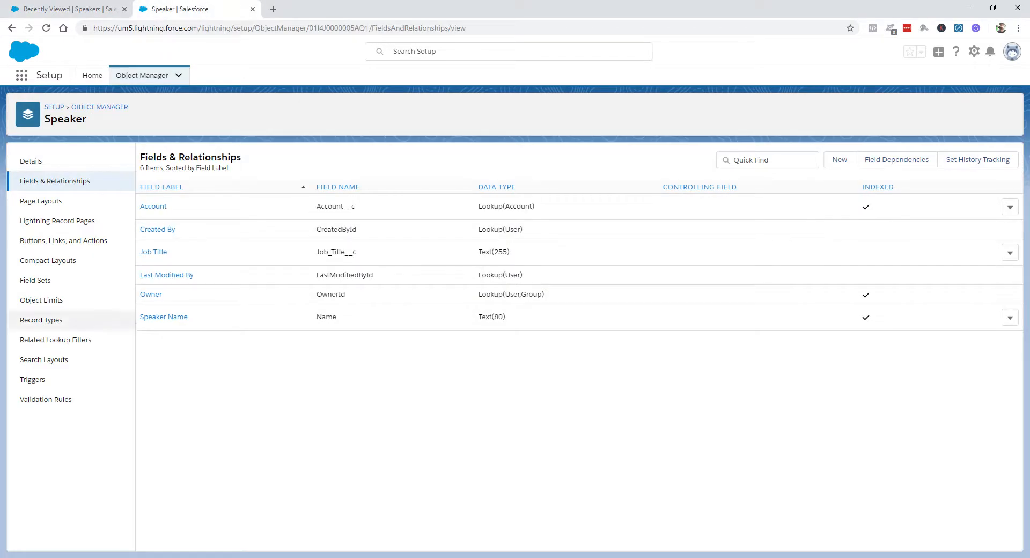
pyautogui.click(839, 159)
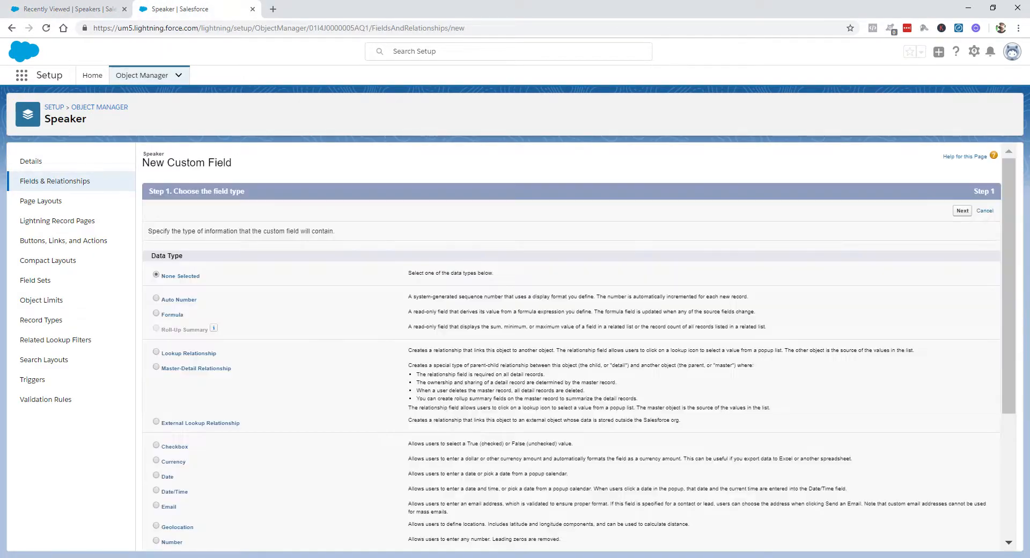
pyautogui.scroll(-4, 577, 349)
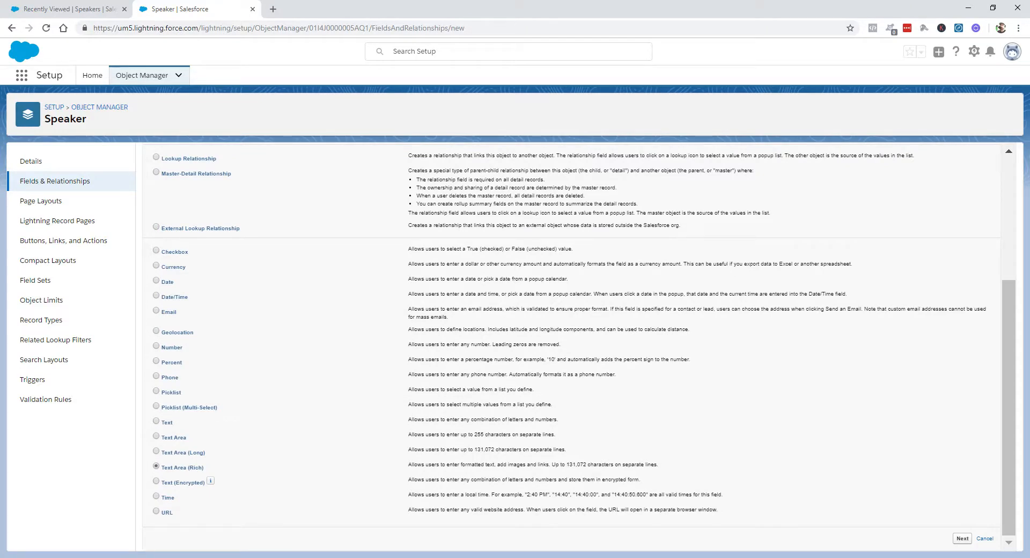
pyautogui.press('Return')
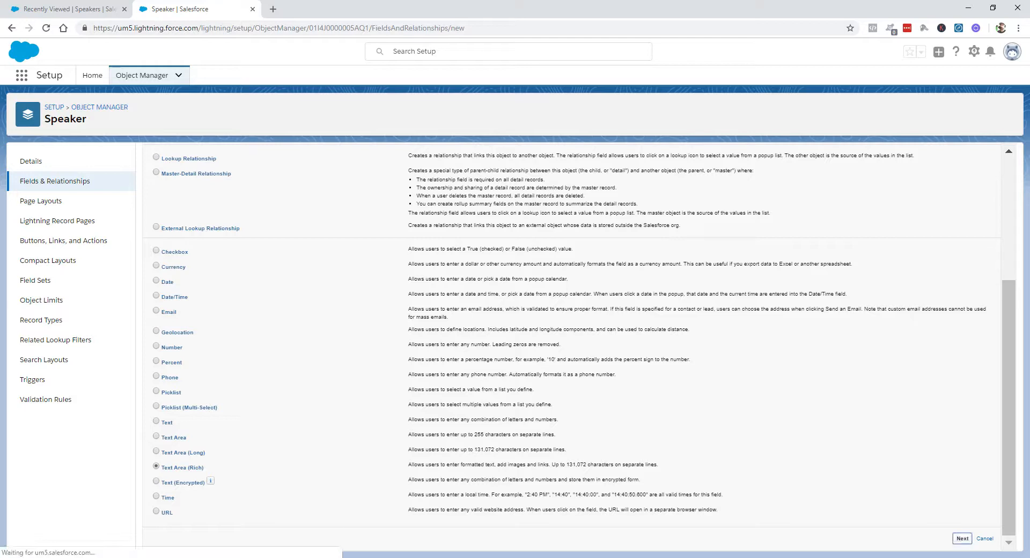
# Label the rich text field Bio, keep the default length, visible lines and matching field name, and continue to the field-level security.
pyautogui.press('Tab')
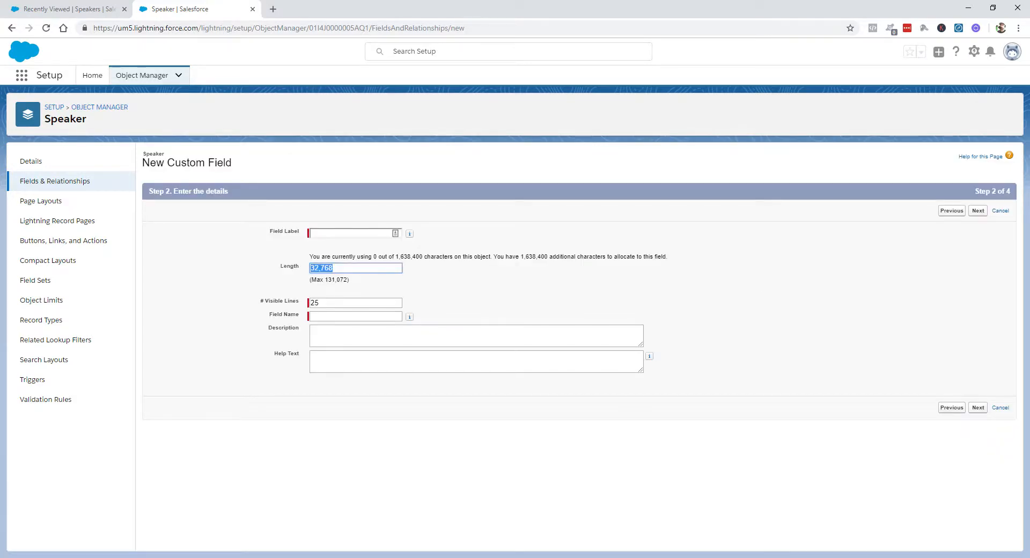
pyautogui.click(348, 233)
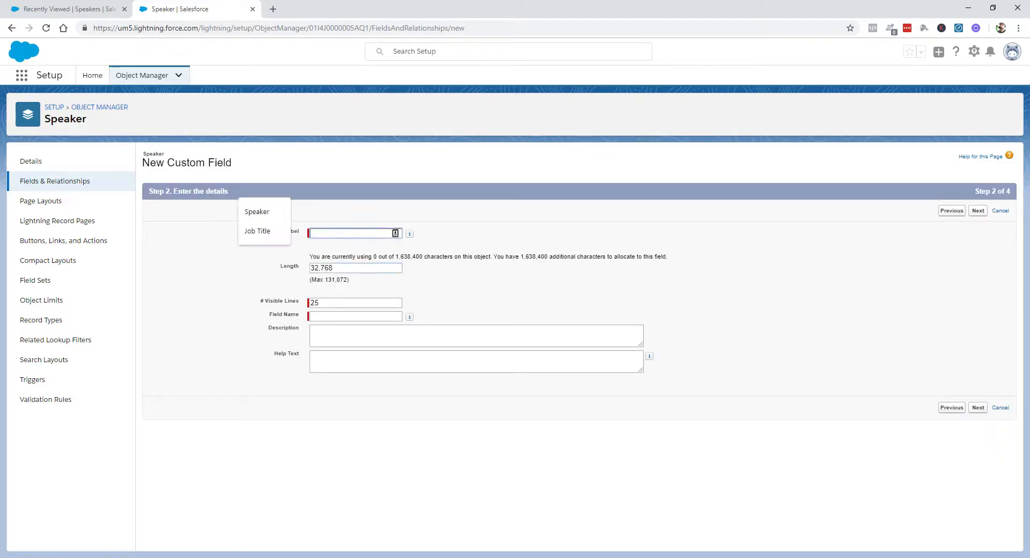
pyautogui.write('B')
pyautogui.press('BackSpace')
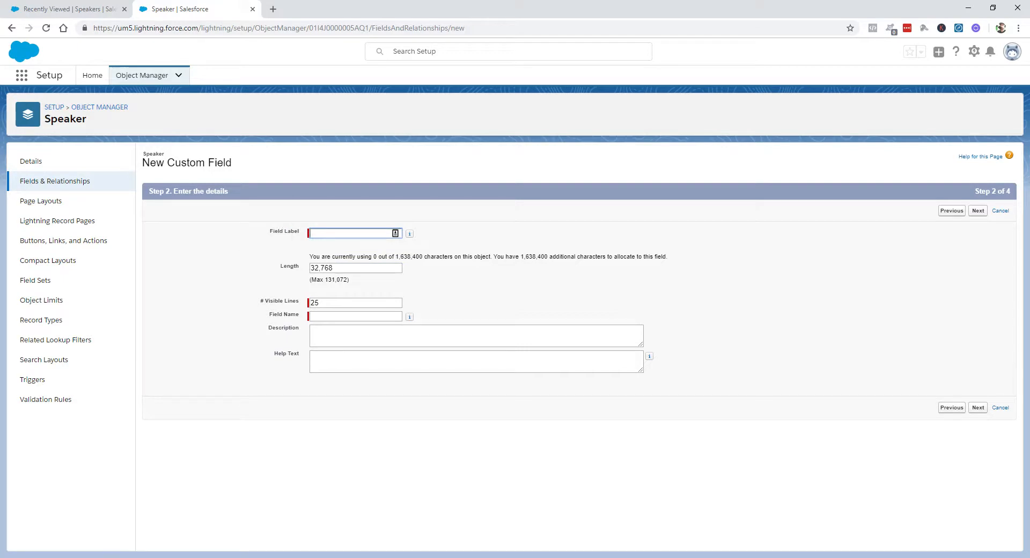
pyautogui.write('Bio')
pyautogui.press('Tab')
pyautogui.press('Tab')
pyautogui.press('Tab')
pyautogui.hotkey('shift', 'Tab')
pyautogui.press('Tab')
pyautogui.press('Return')
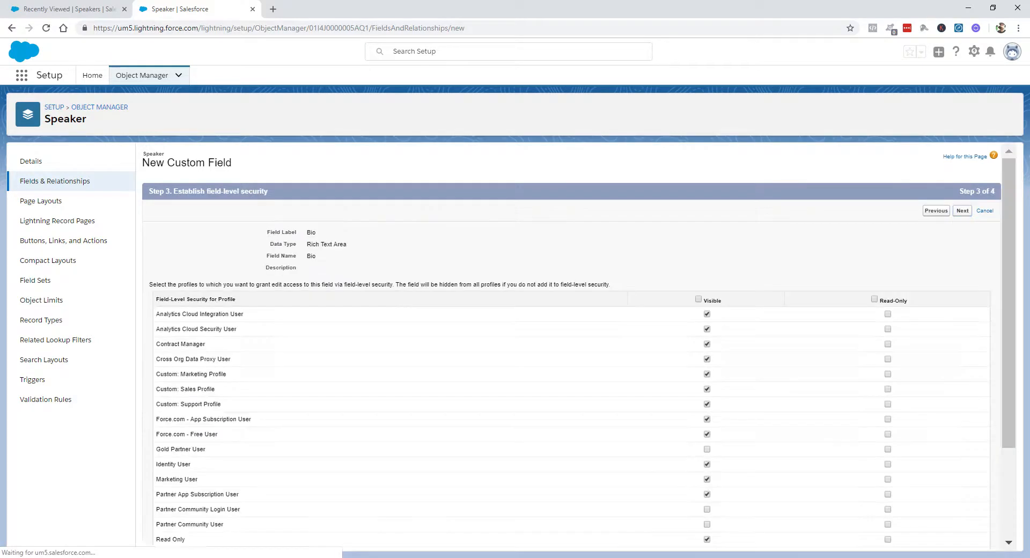
# Accept the default field-level security and the Speaker Layout assignment for the Bio field, and save it.
pyautogui.press('Return')
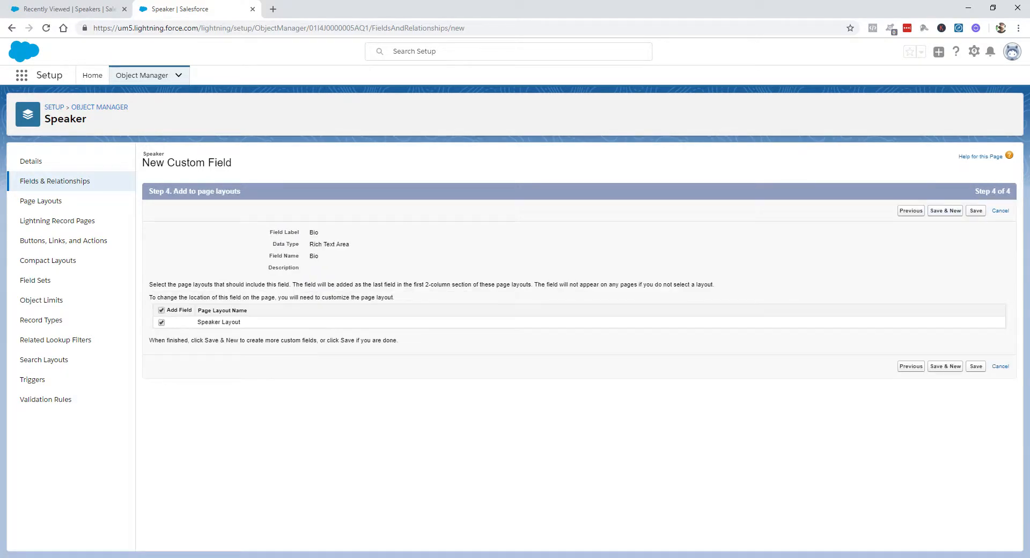
pyautogui.click(975, 211)
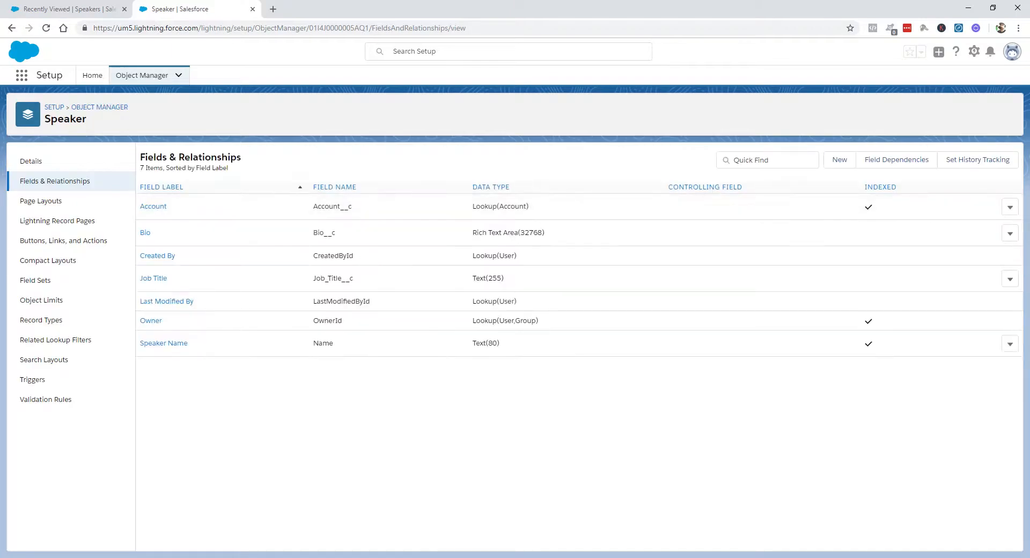
# Reload the Speakers list in the Sales app, examine the Bio rich text field in the new speaker form, and close the form.
pyautogui.hotkey('ctrl', 'Tab')
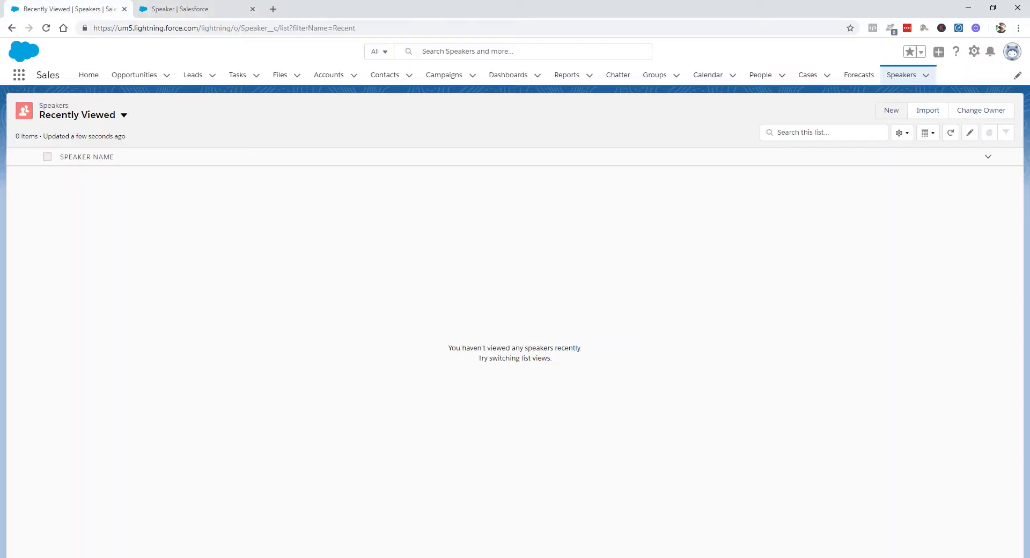
pyautogui.press('F5')
pyautogui.click(891, 110)
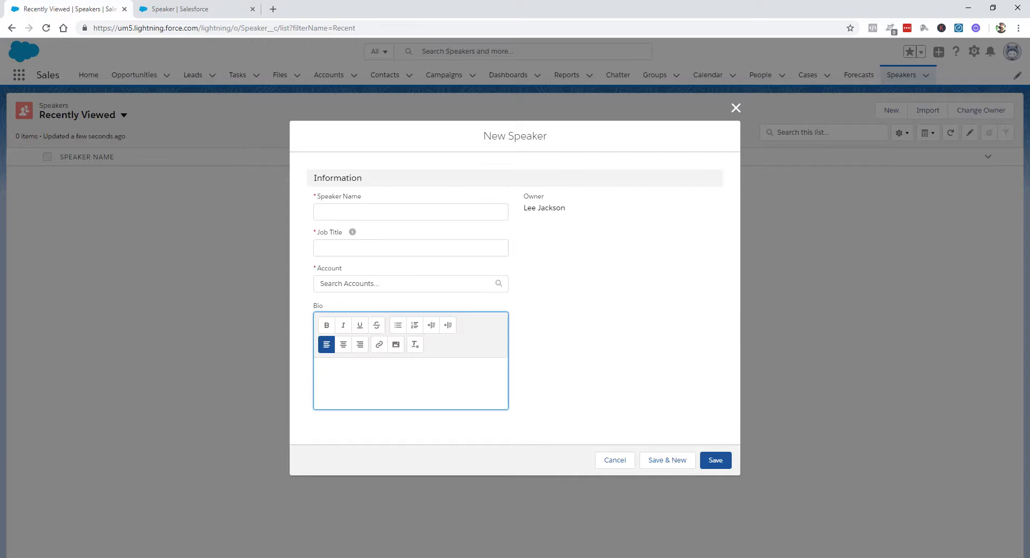
pyautogui.click(735, 108)
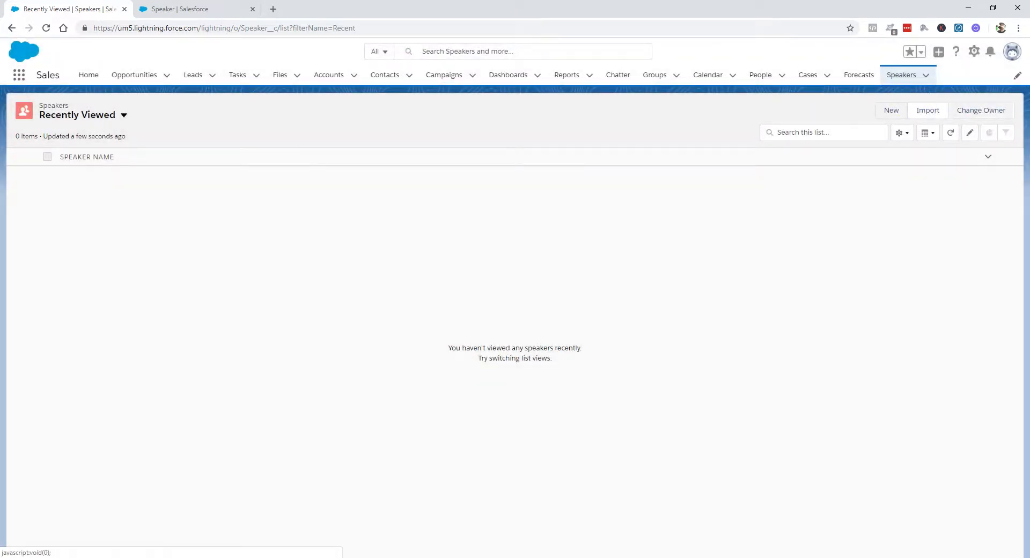
pyautogui.click(891, 110)
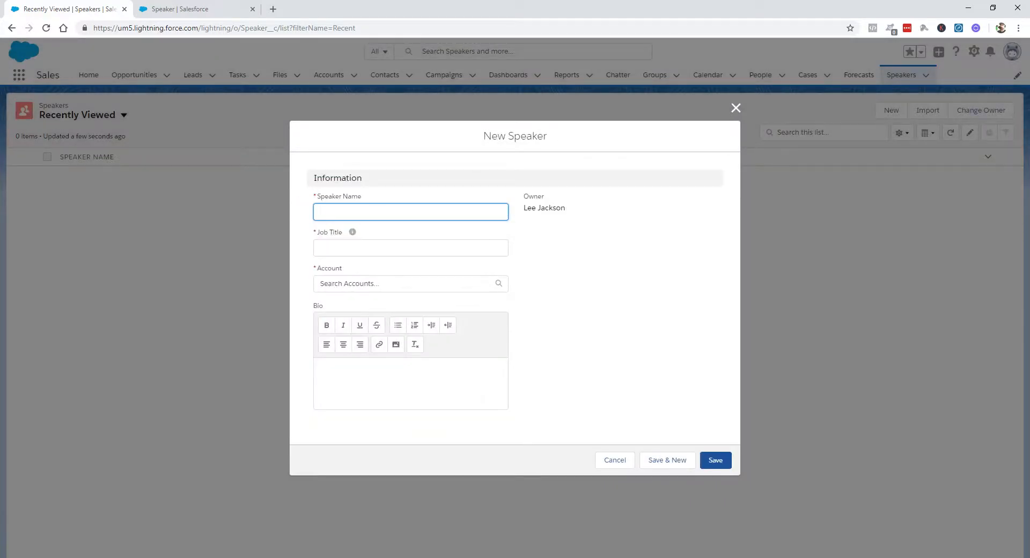
pyautogui.click(735, 107)
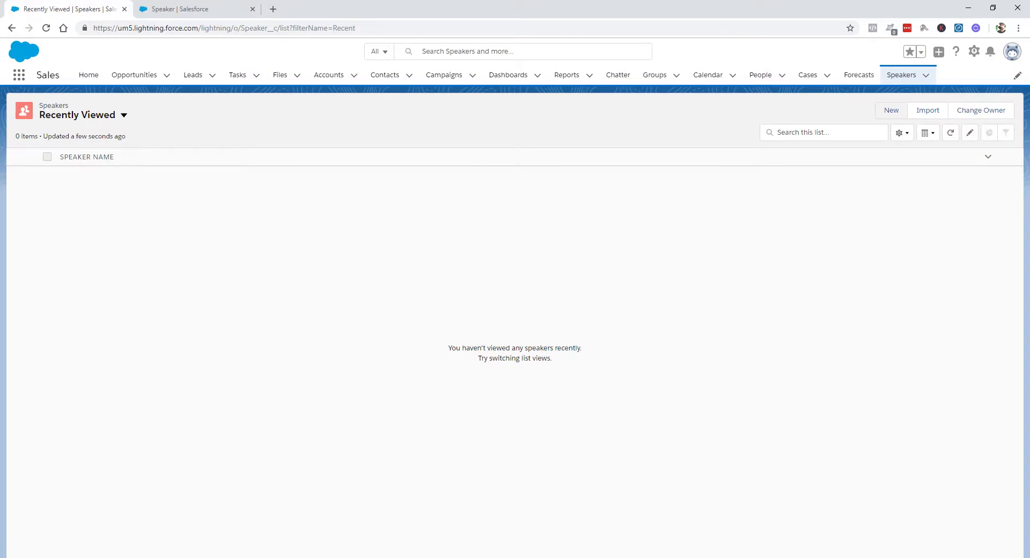